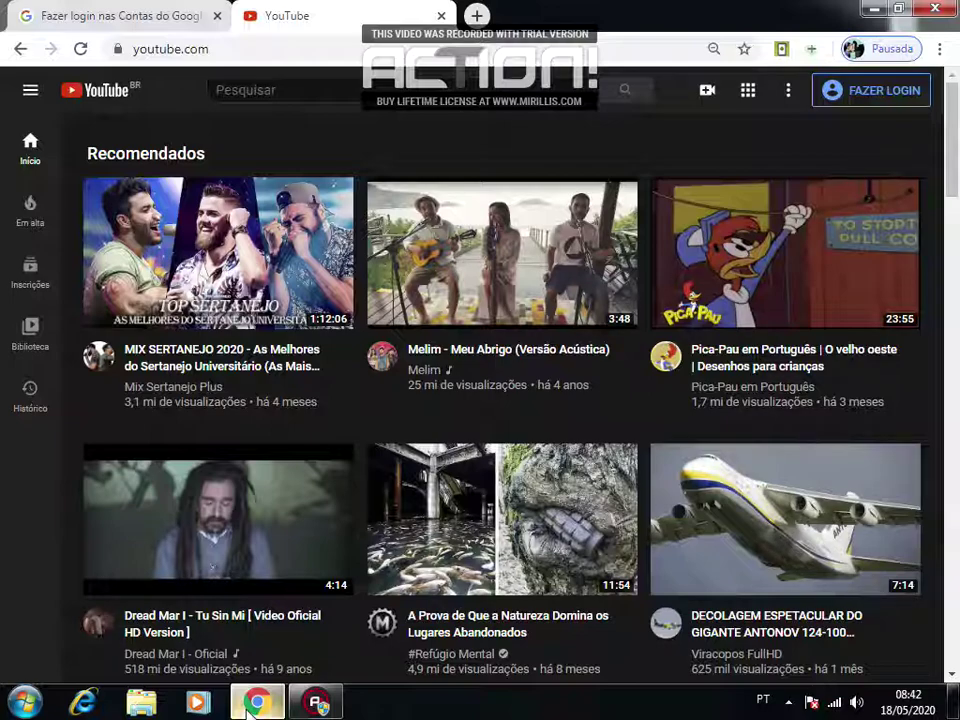
Start YouTube's sign-in with another account and open the form for creating a personal Google account
{"action": "mouse_move", "coordinate": [335, 538]}
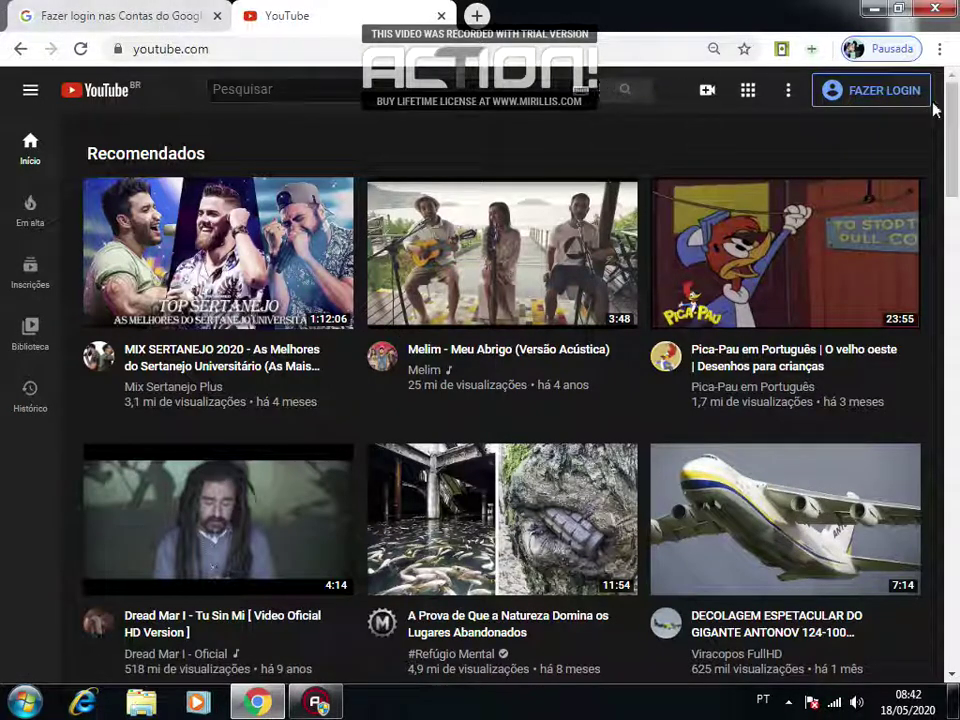
{"action": "left_click", "coordinate": [882, 100]}
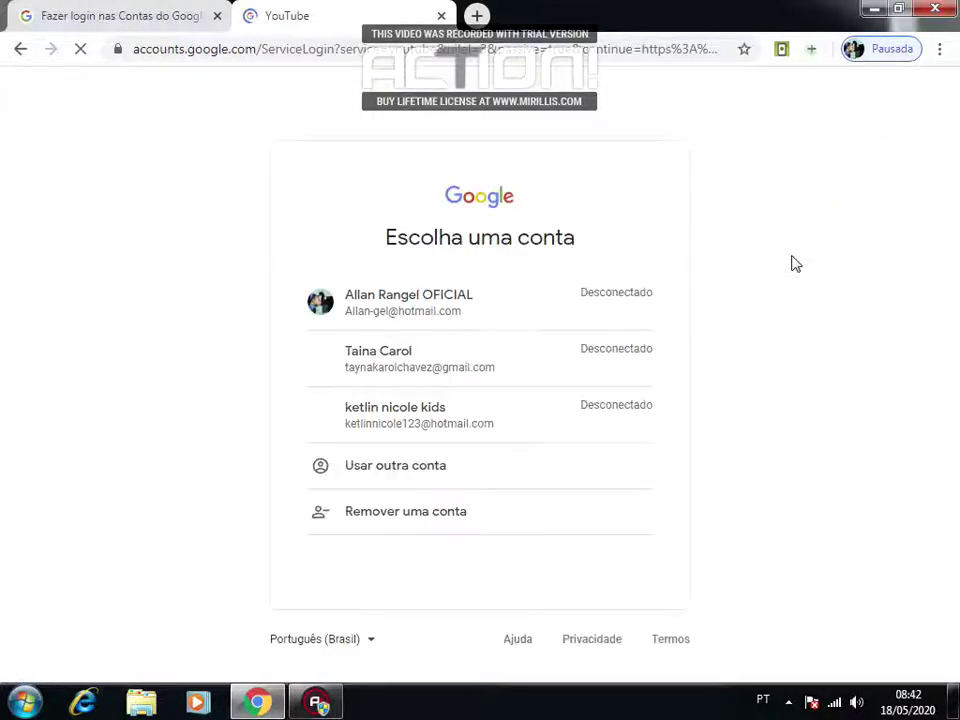
{"action": "left_click", "coordinate": [396, 476]}
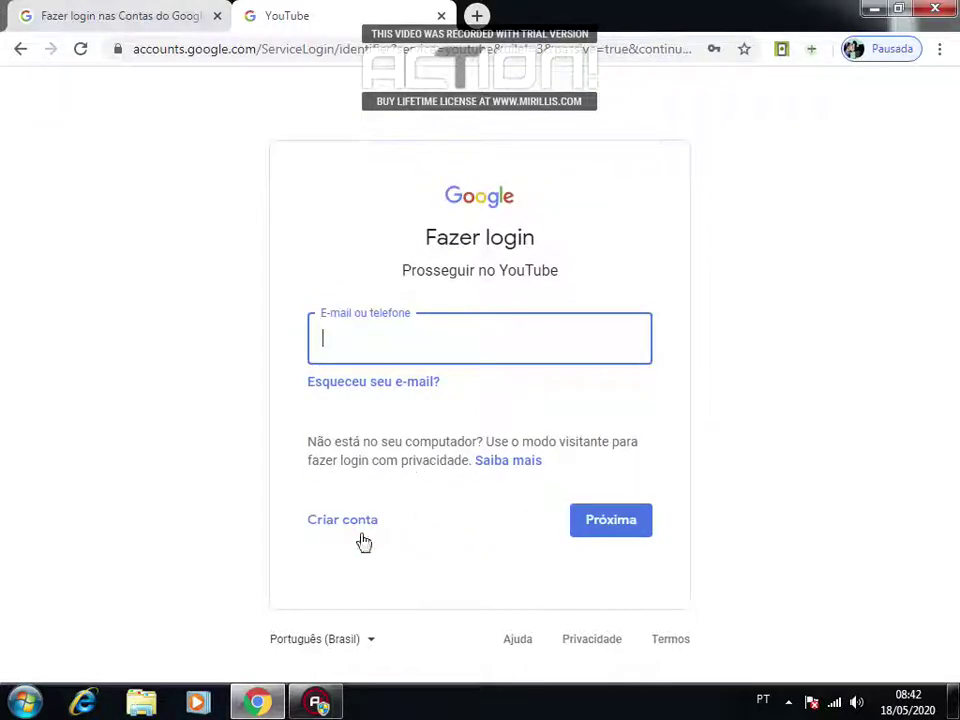
{"action": "key", "text": "ctrl+v"}
{"action": "left_click", "coordinate": [362, 521]}
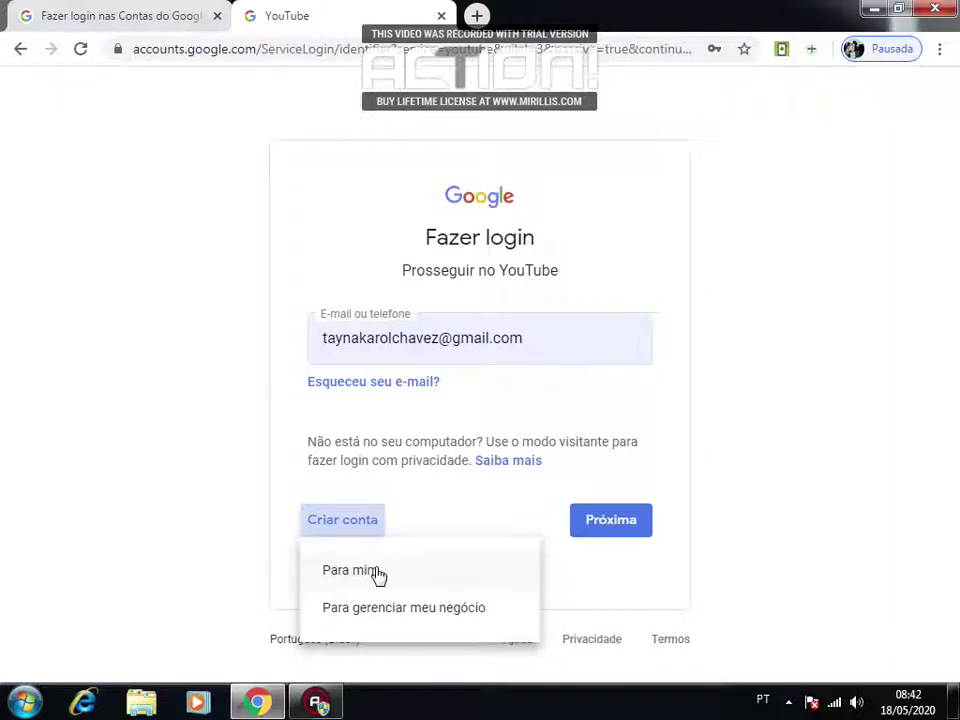
{"action": "left_click", "coordinate": [378, 573]}
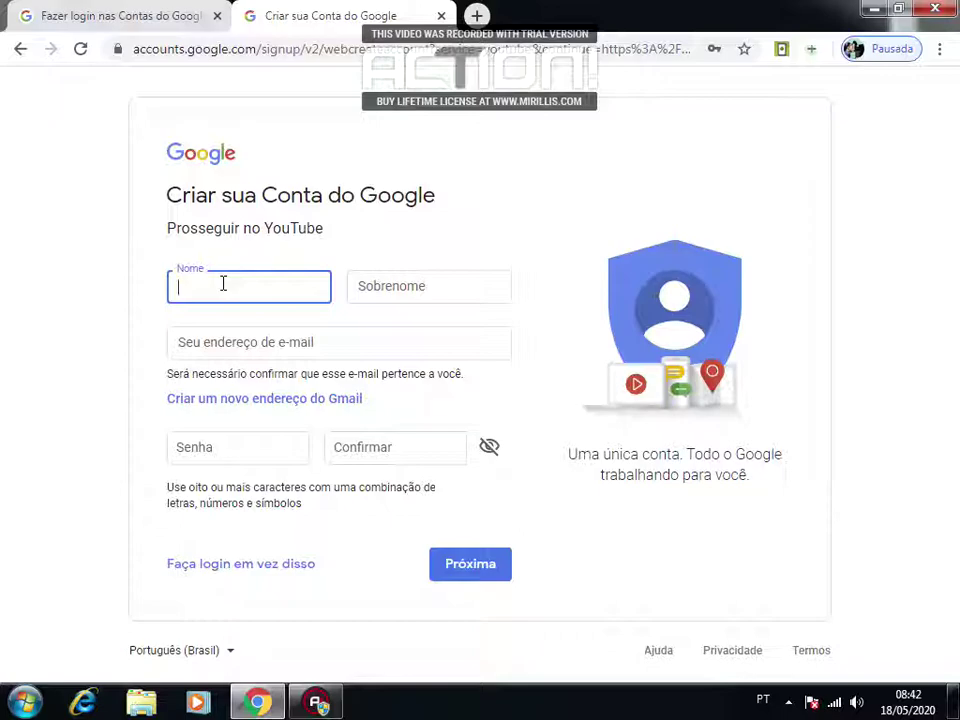
Try to submit the sign-up form with a placeholder first name and surname but no e-mail or password, and return to the account chooser
{"action": "type", "text": "kkkkkkkk"}
{"action": "left_click", "coordinate": [455, 288]}
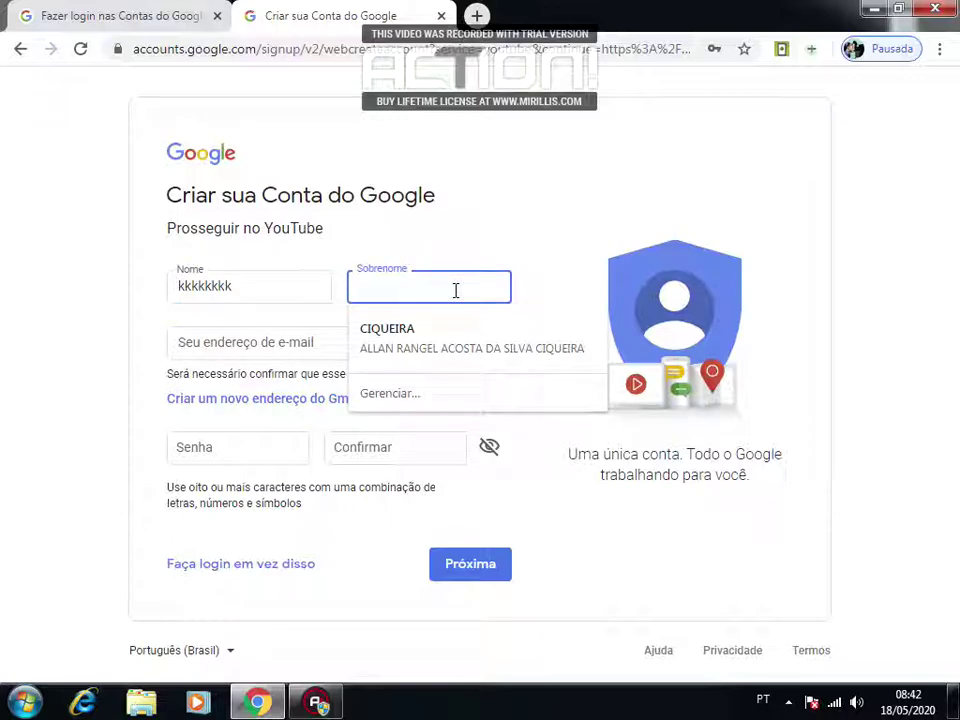
{"action": "type", "text": "kkkkkk"}
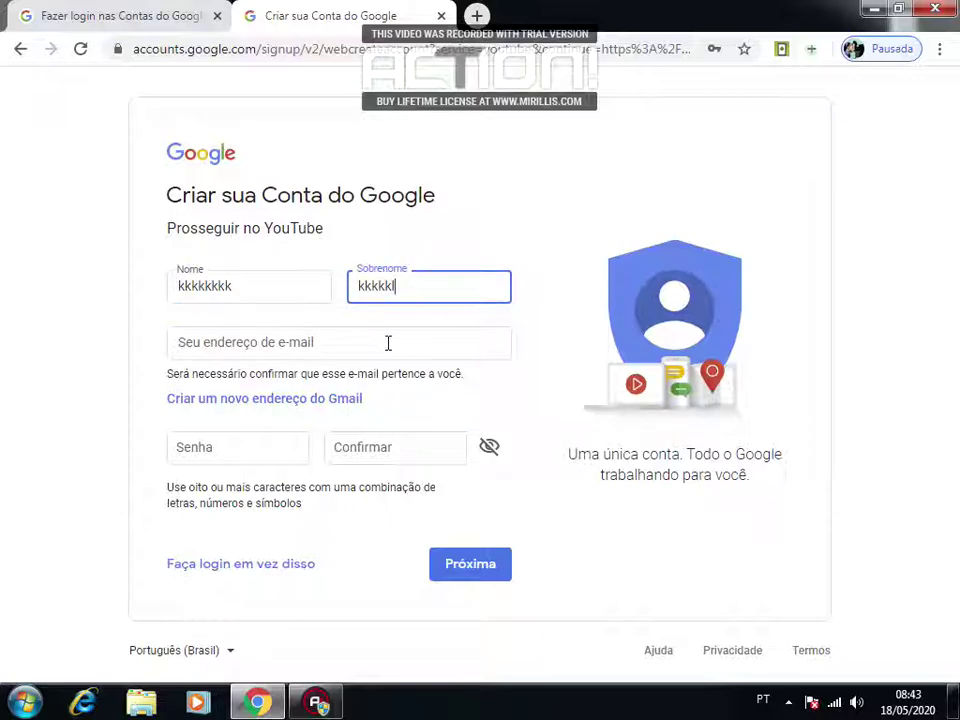
{"action": "left_click", "coordinate": [386, 343]}
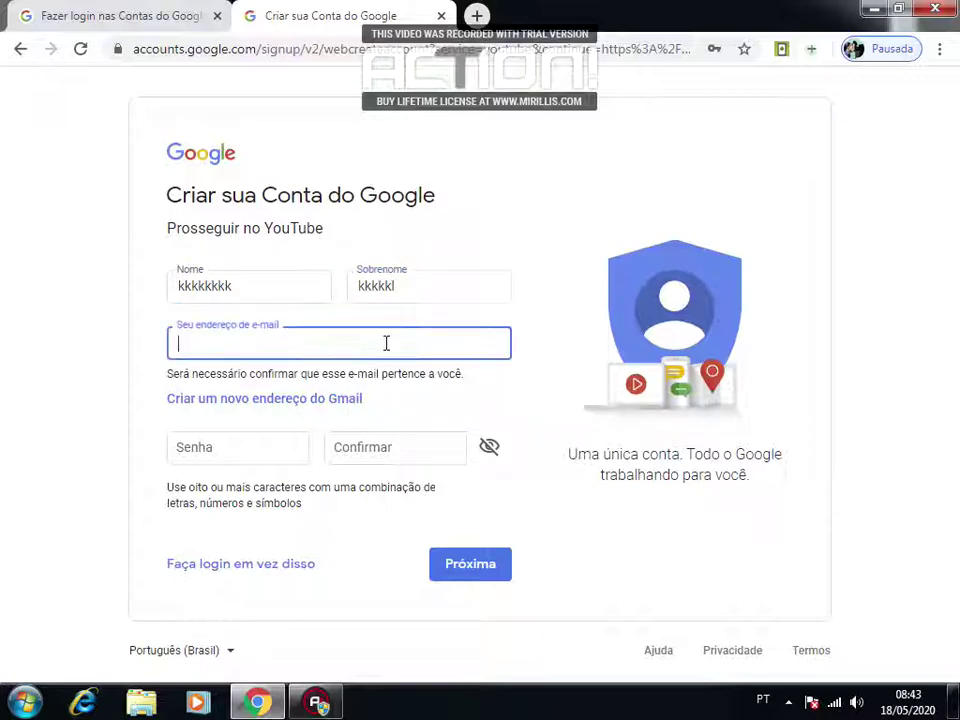
{"action": "left_click", "coordinate": [232, 446]}
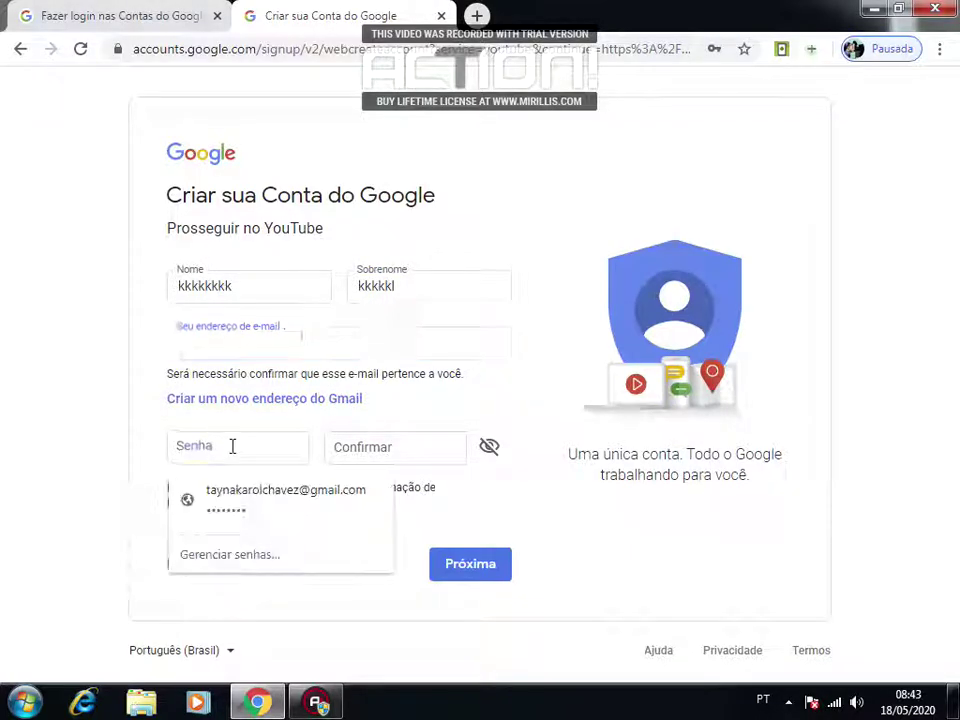
{"action": "left_click", "coordinate": [381, 448]}
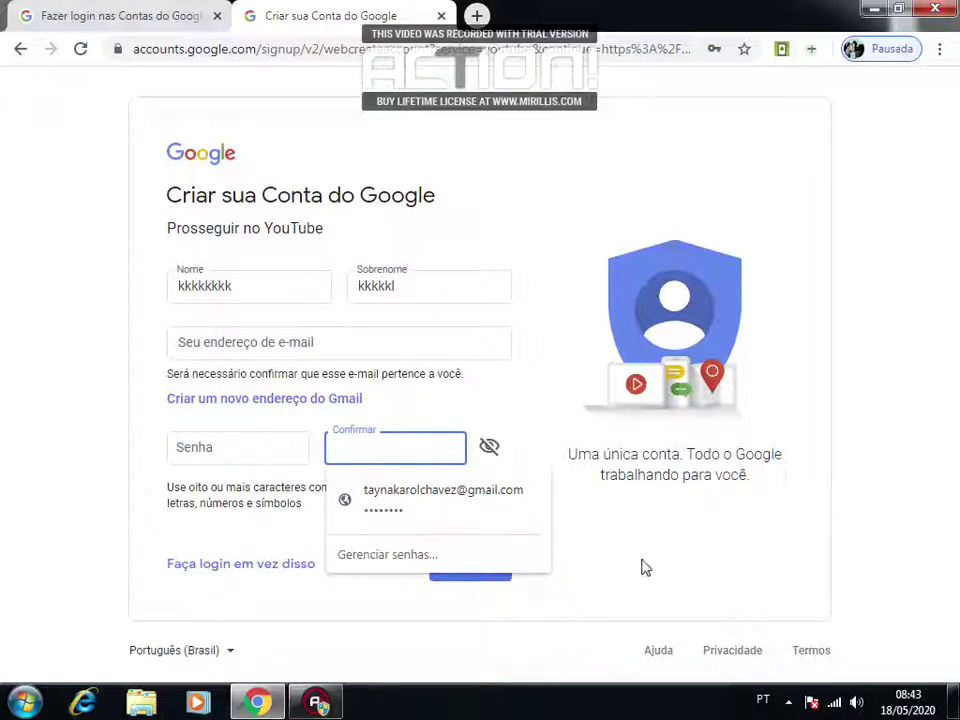
{"action": "left_click", "coordinate": [424, 589]}
{"action": "left_click", "coordinate": [466, 567]}
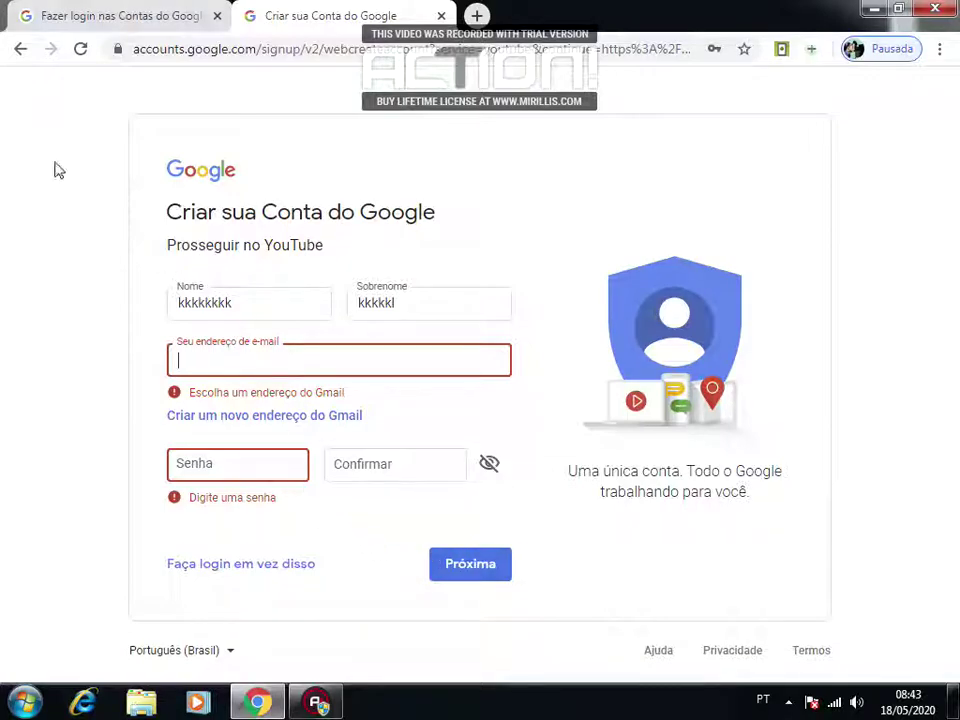
{"action": "left_click", "coordinate": [19, 55]}
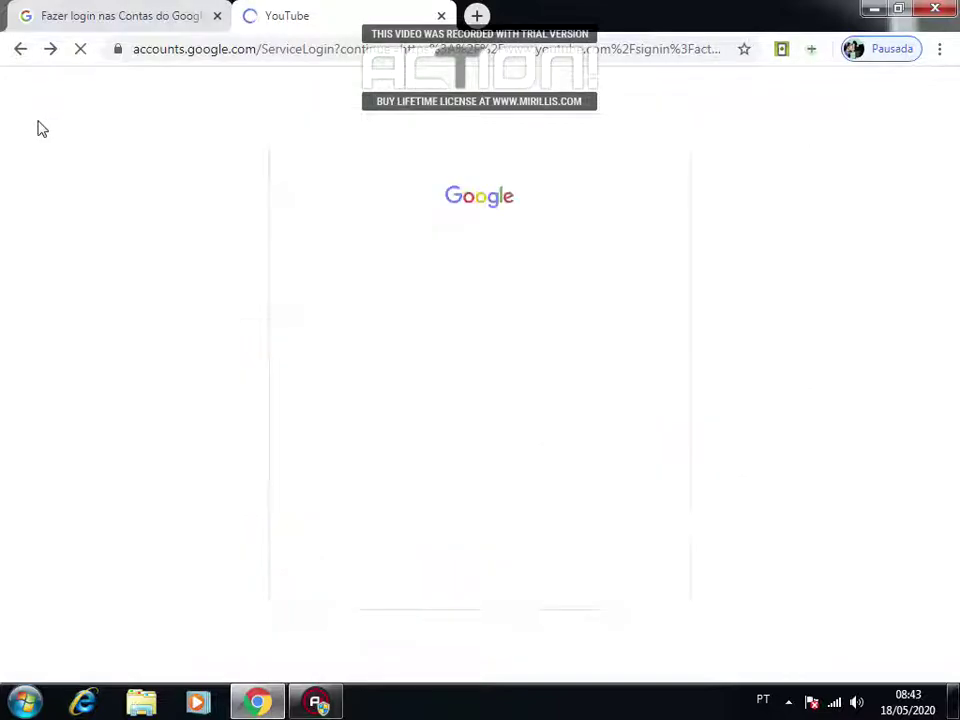
Sign in with the first existing Google account and use YouTube as its channel with 93 videos
{"action": "left_click", "coordinate": [424, 302]}
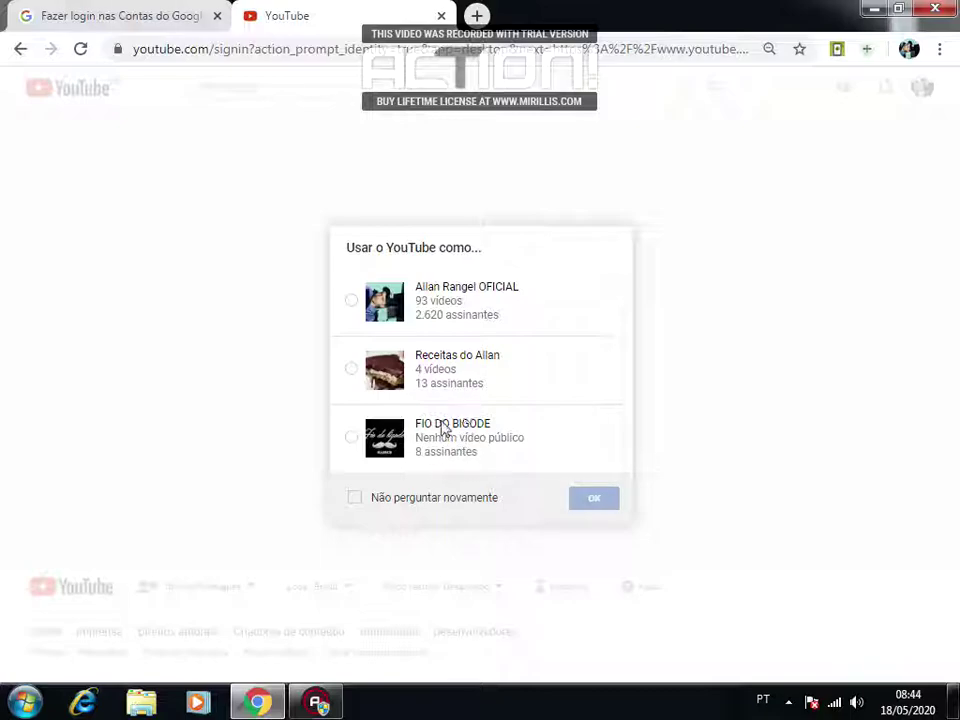
{"action": "left_click", "coordinate": [354, 305]}
{"action": "left_click", "coordinate": [595, 499]}
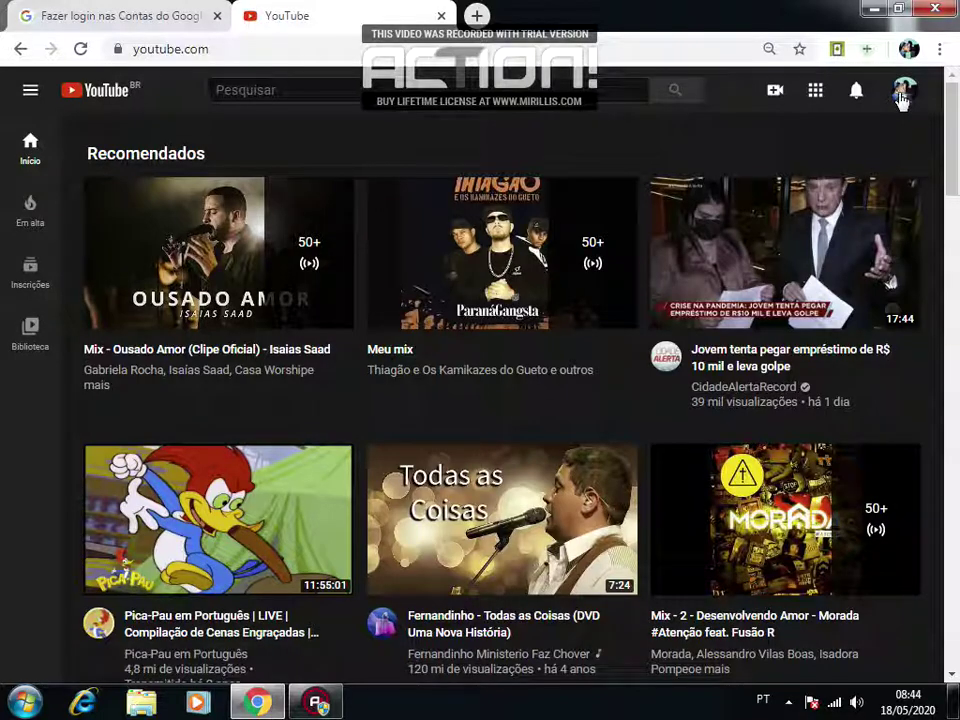
Go to the signed-in account's own channel page and open its YouTube Studio dashboard
{"action": "left_click", "coordinate": [900, 93]}
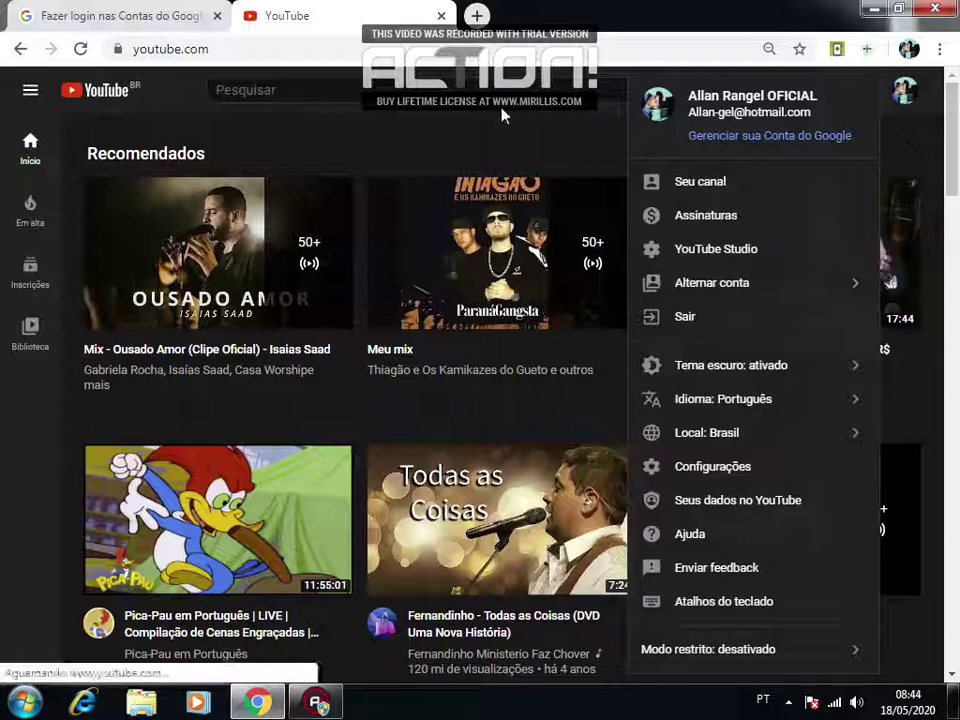
{"action": "left_click", "coordinate": [905, 108]}
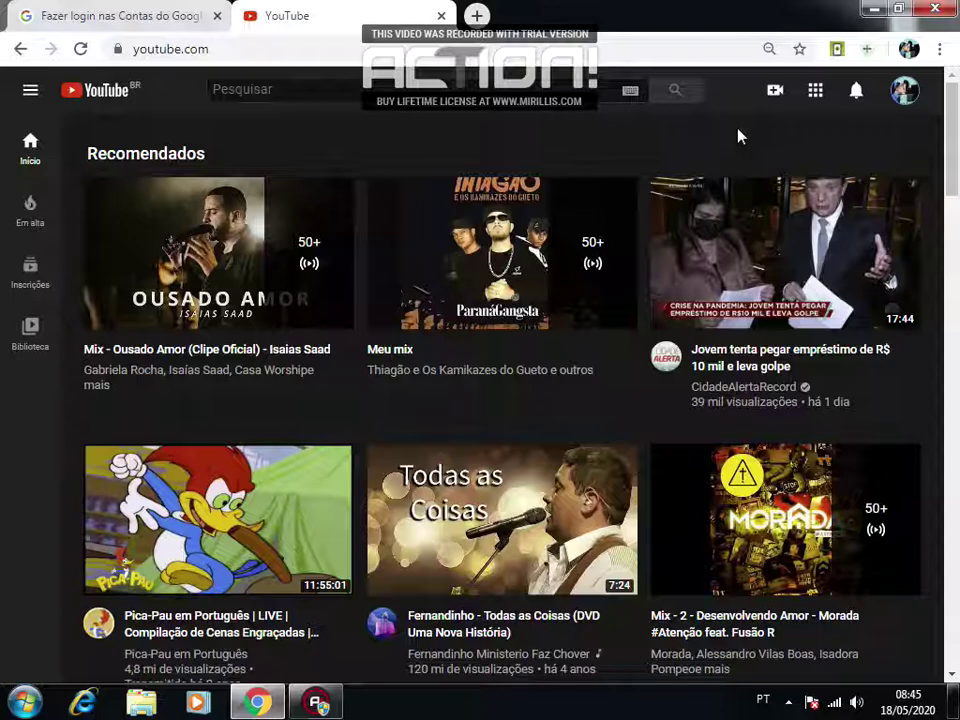
{"action": "left_click", "coordinate": [901, 93]}
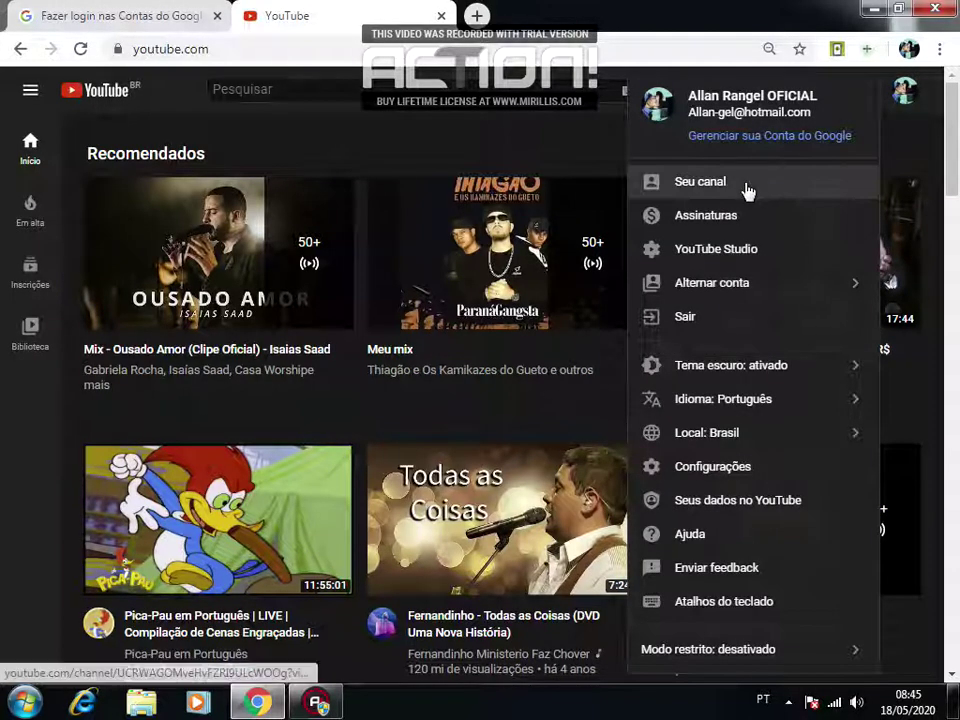
{"action": "left_click", "coordinate": [747, 190]}
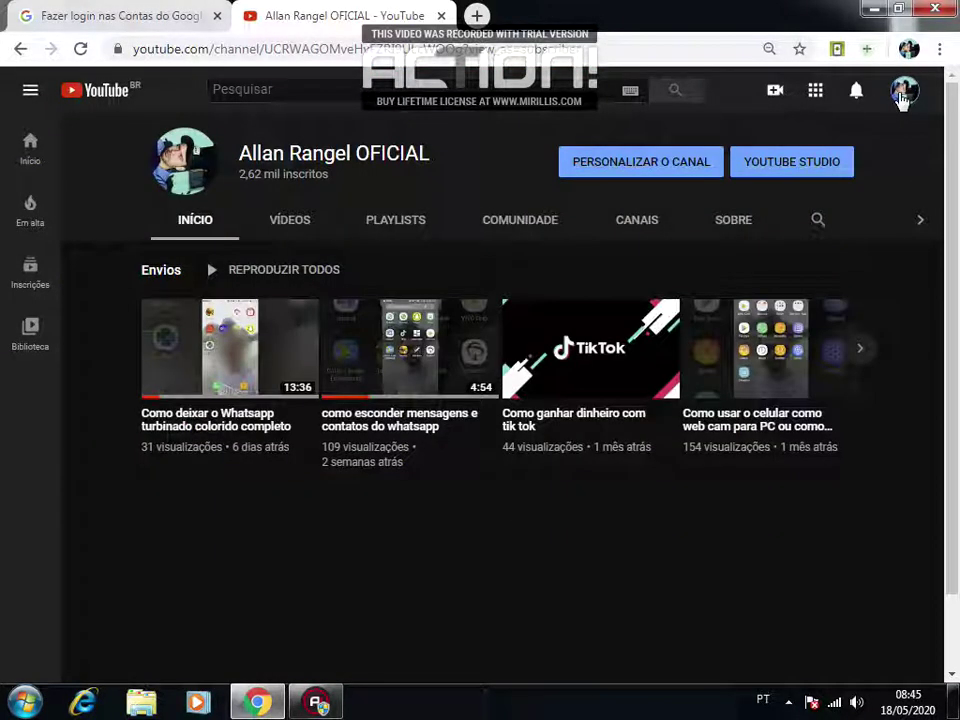
{"action": "left_click", "coordinate": [797, 170]}
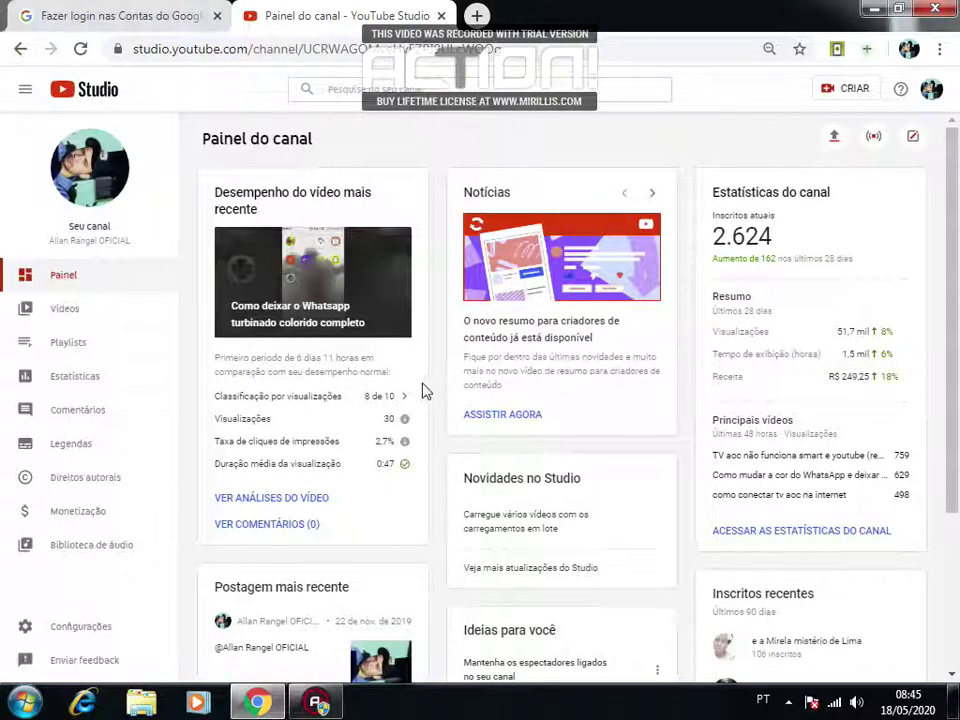
Open the dialog for uploading videos to the channel
{"action": "mouse_move", "coordinate": [302, 407]}
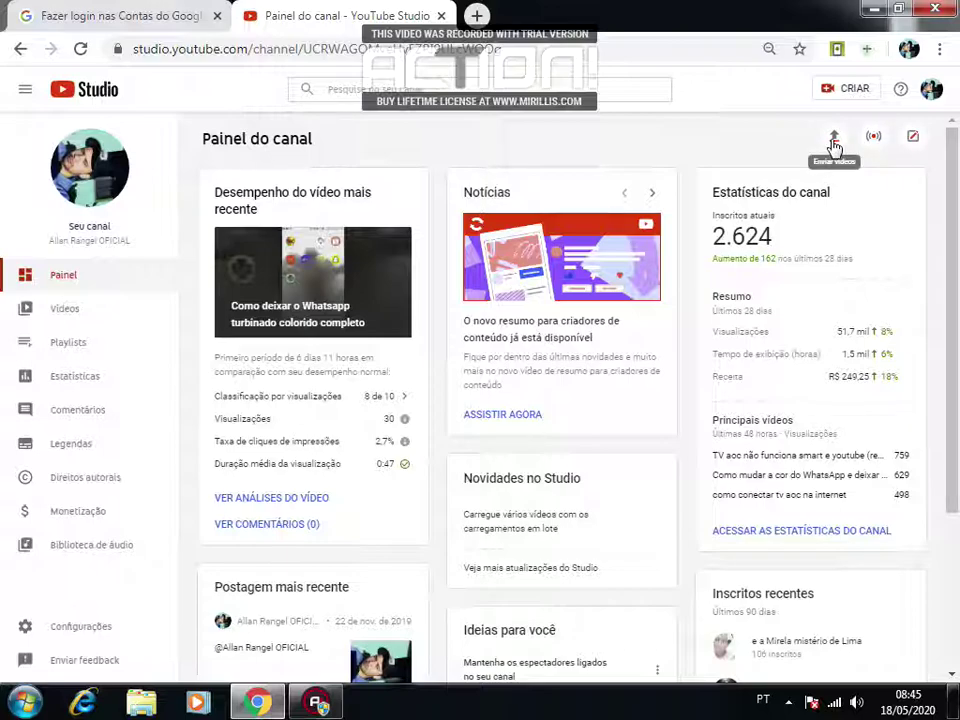
{"action": "left_click", "coordinate": [834, 145]}
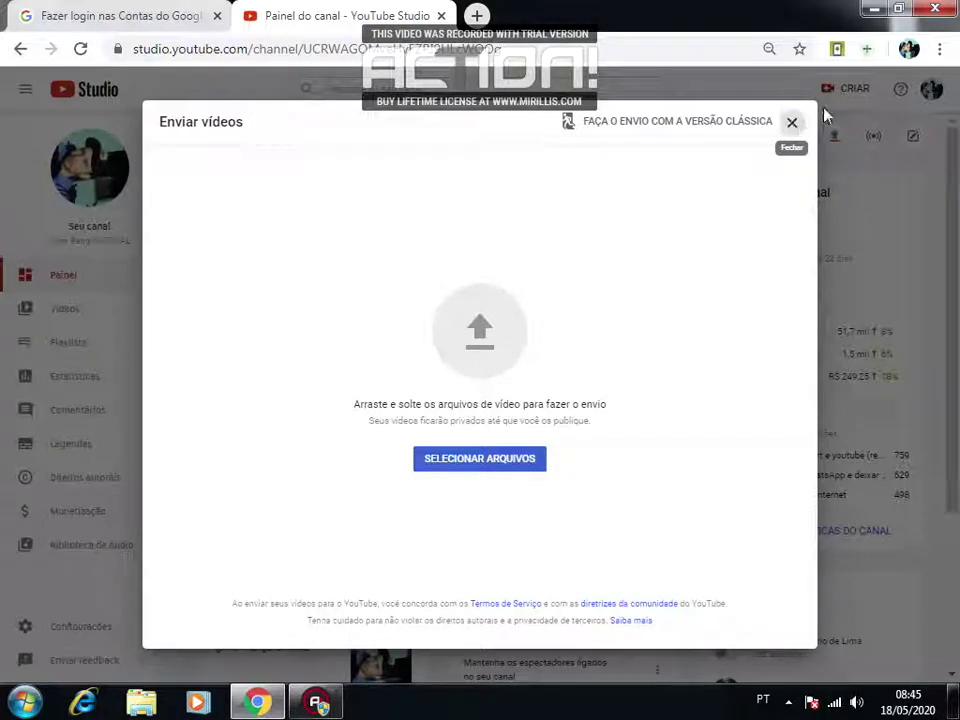
{"action": "left_click", "coordinate": [792, 122]}
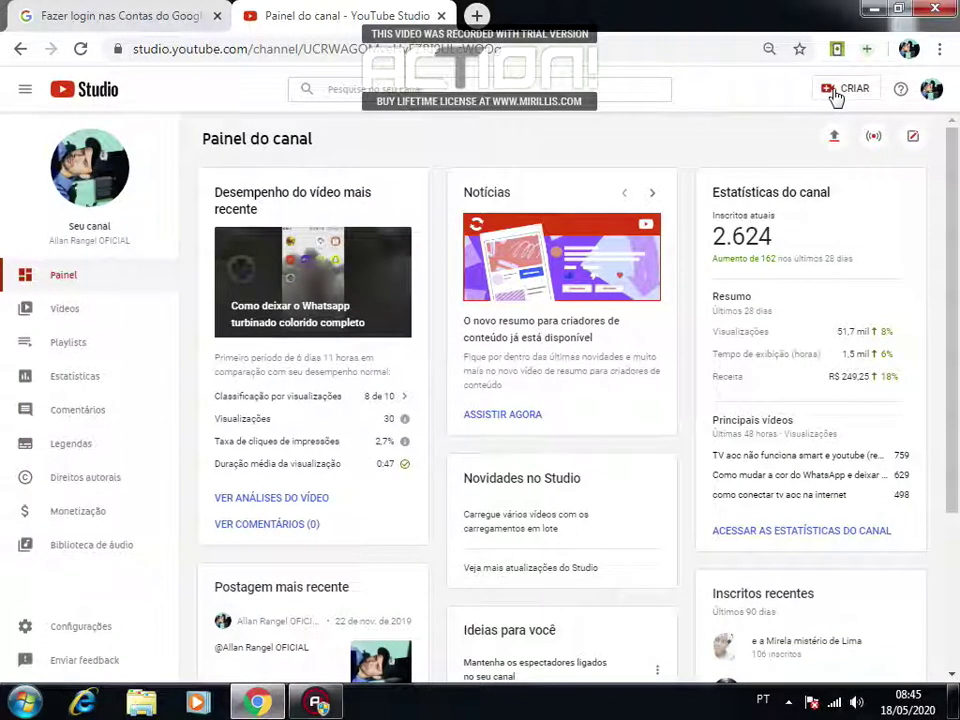
{"action": "left_click", "coordinate": [835, 95]}
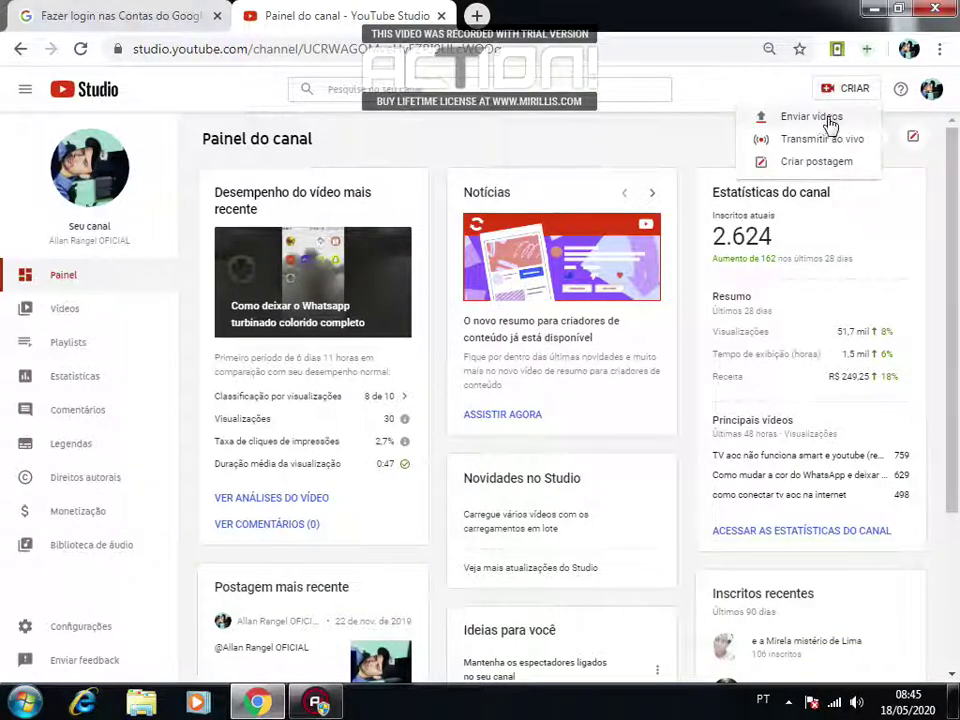
{"action": "left_click", "coordinate": [829, 120]}
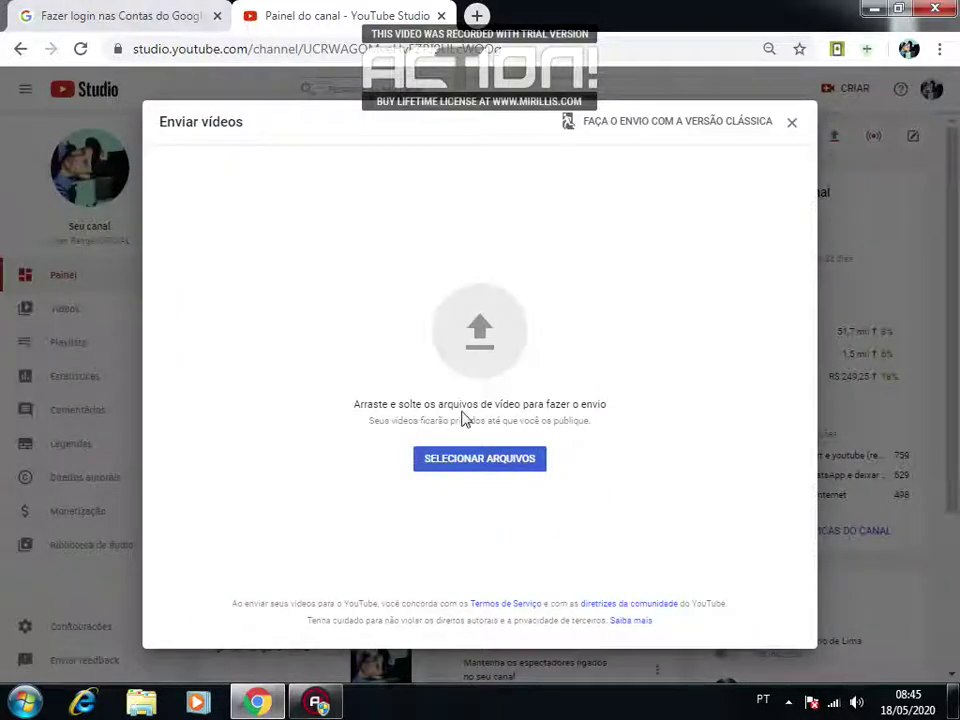
{"action": "left_click", "coordinate": [488, 462]}
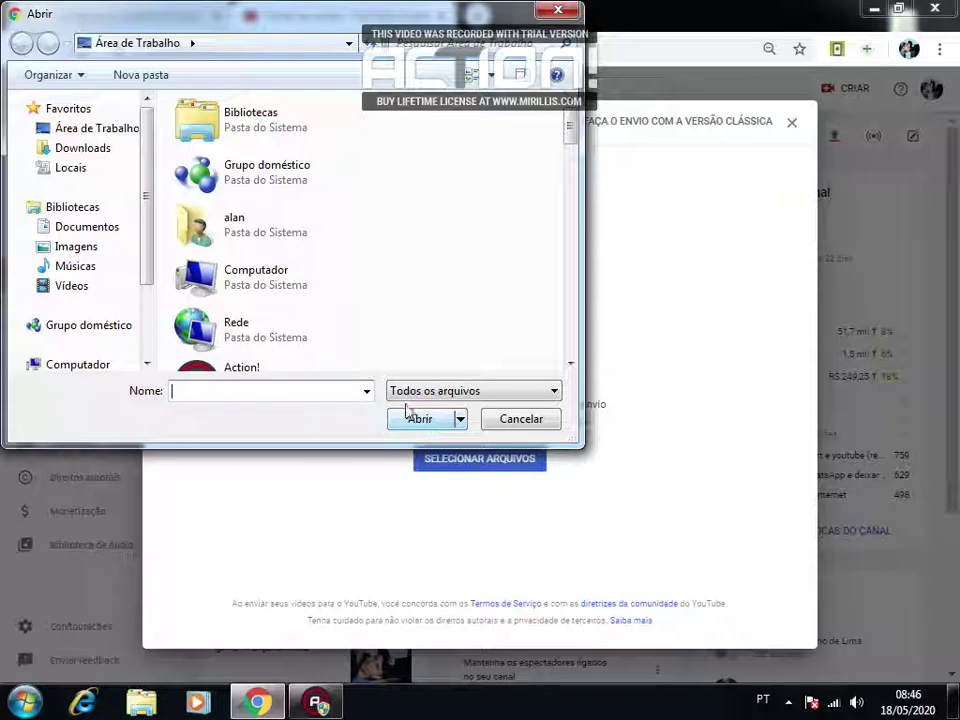
{"action": "double_click", "coordinate": [266, 274]}
{"action": "double_click", "coordinate": [287, 141]}
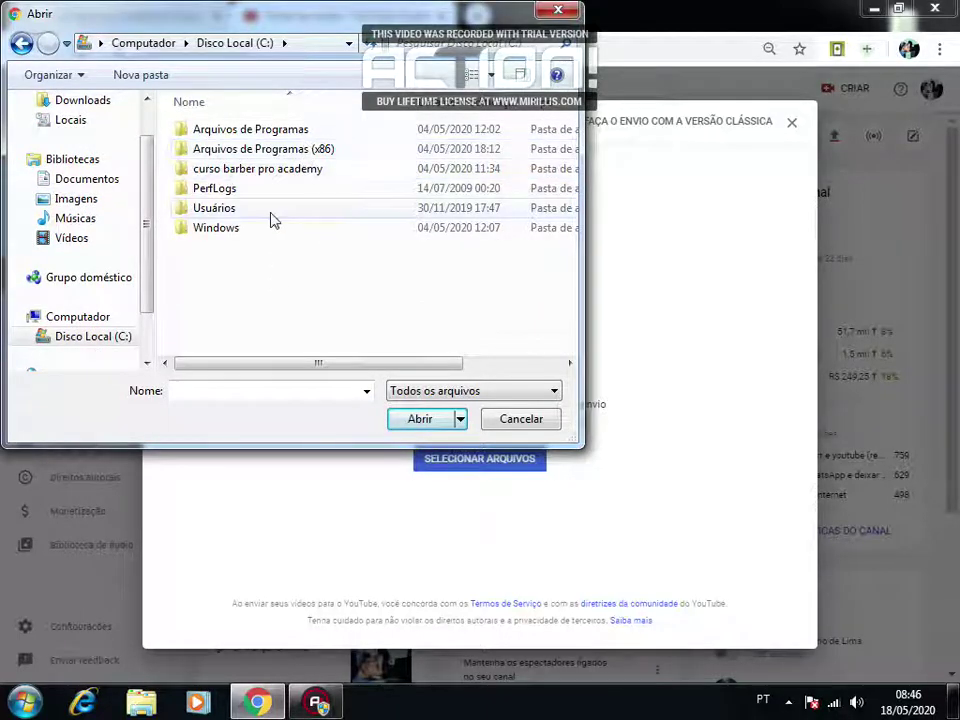
{"action": "double_click", "coordinate": [302, 173]}
{"action": "scroll", "coordinate": [316, 215], "scroll_direction": "down", "scroll_amount": 5}
{"action": "scroll", "coordinate": [316, 215], "scroll_direction": "down", "scroll_amount": 6}
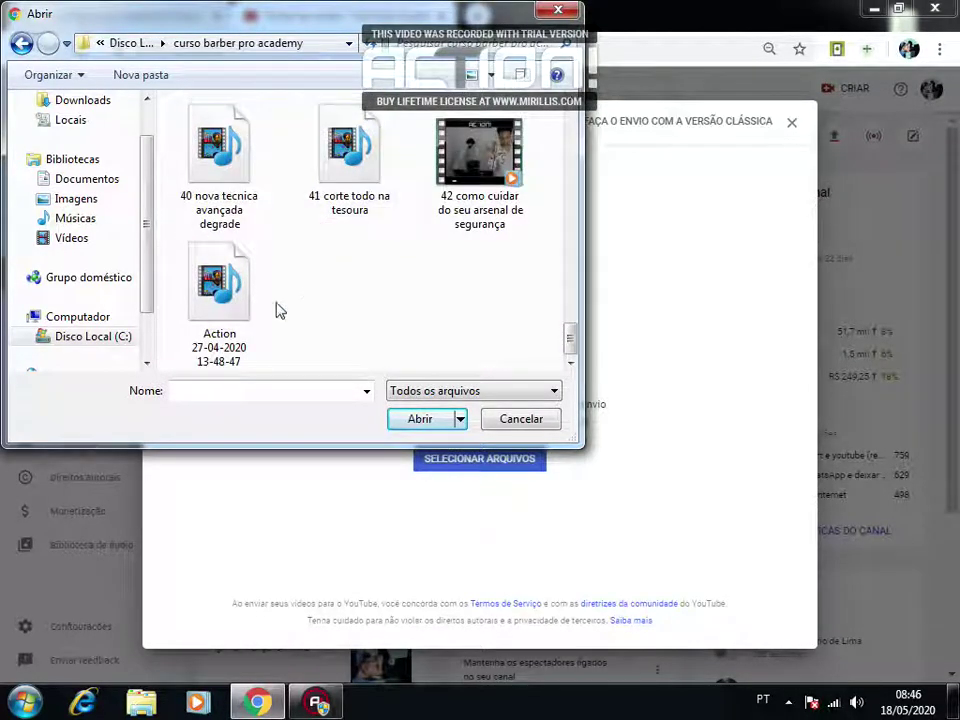
{"action": "double_click", "coordinate": [216, 288]}
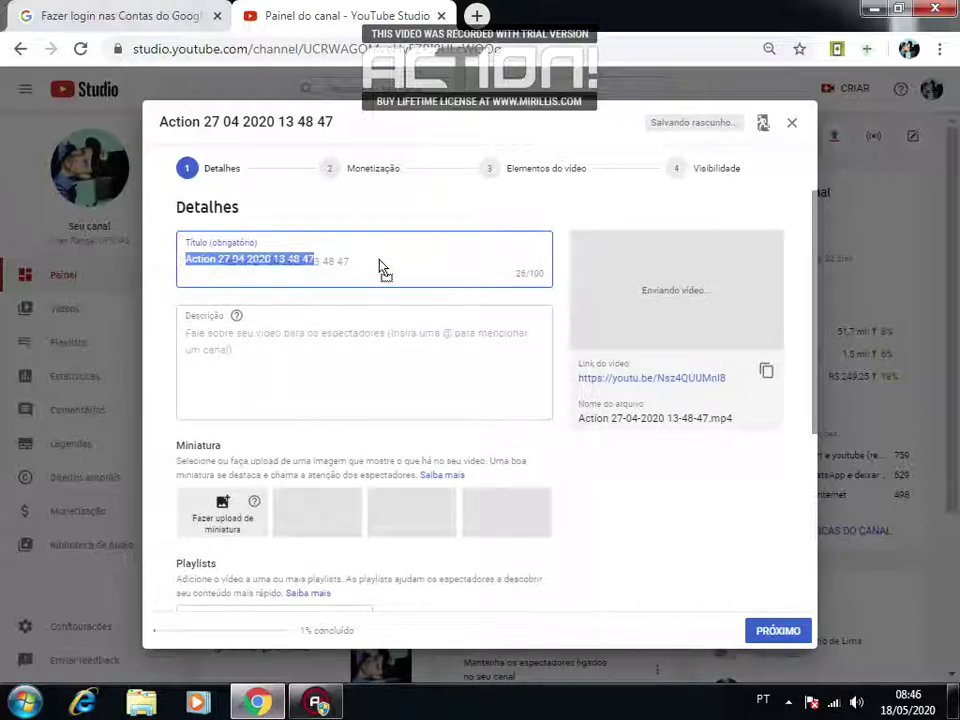
Clear the uploaded video's default title and review the description, thumbnail, playlist and audience settings
{"action": "key", "text": "BackSpace"}
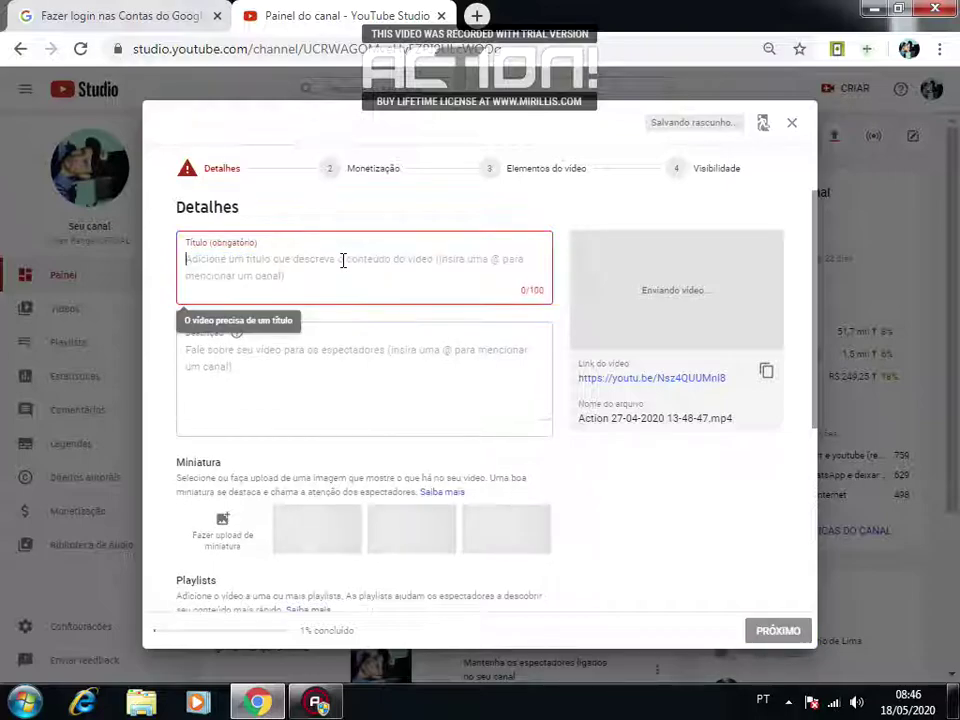
{"action": "scroll", "coordinate": [352, 305], "scroll_direction": "down", "scroll_amount": 1}
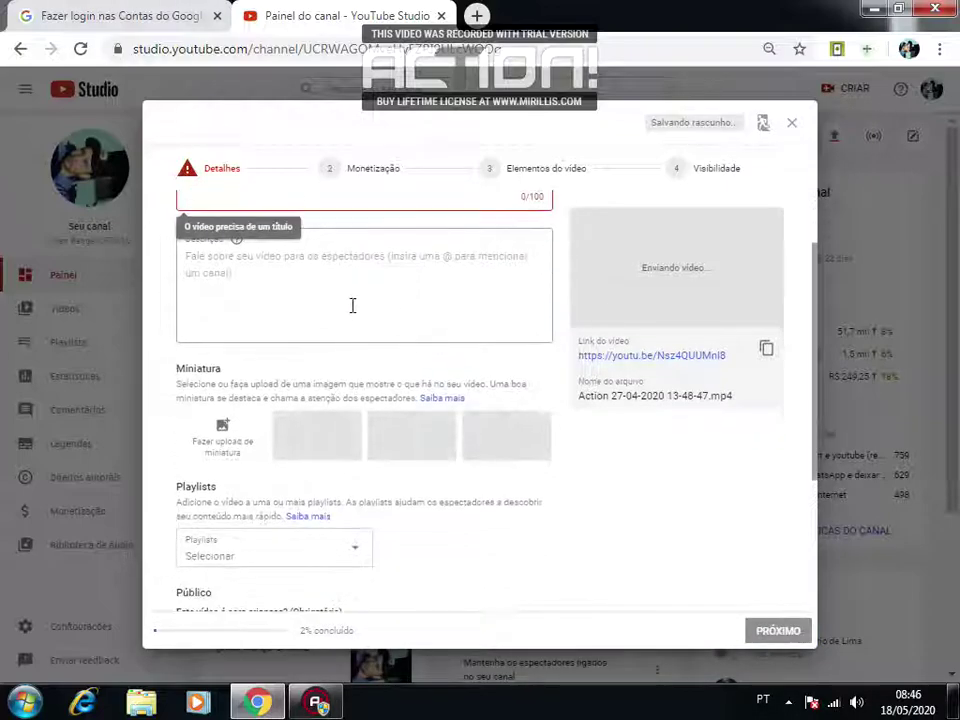
{"action": "left_click", "coordinate": [342, 296]}
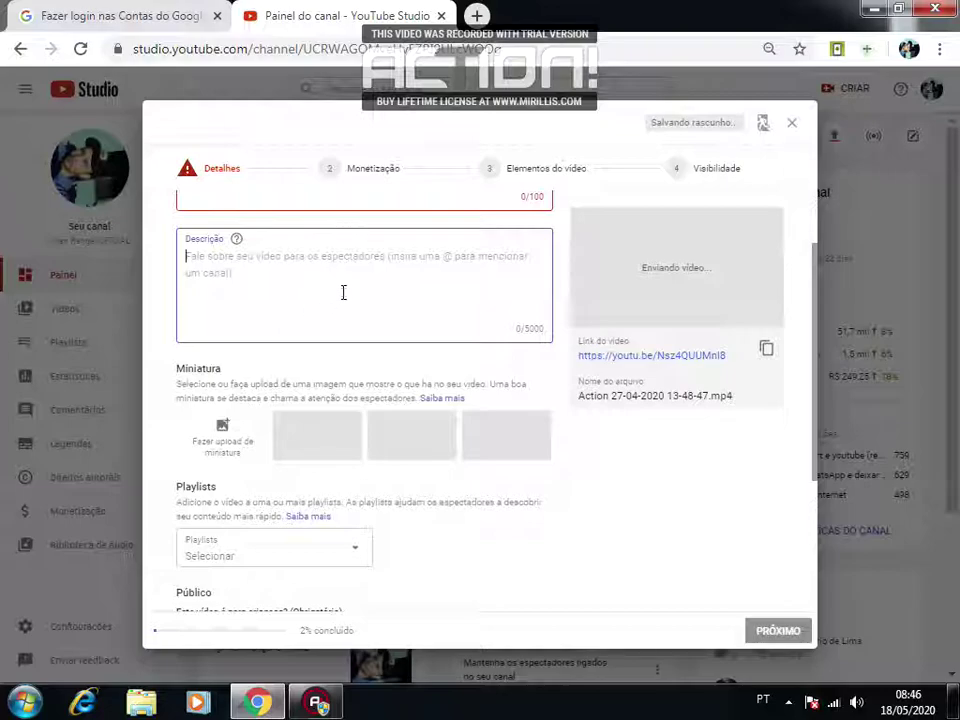
{"action": "scroll", "coordinate": [405, 306], "scroll_direction": "up", "scroll_amount": 1}
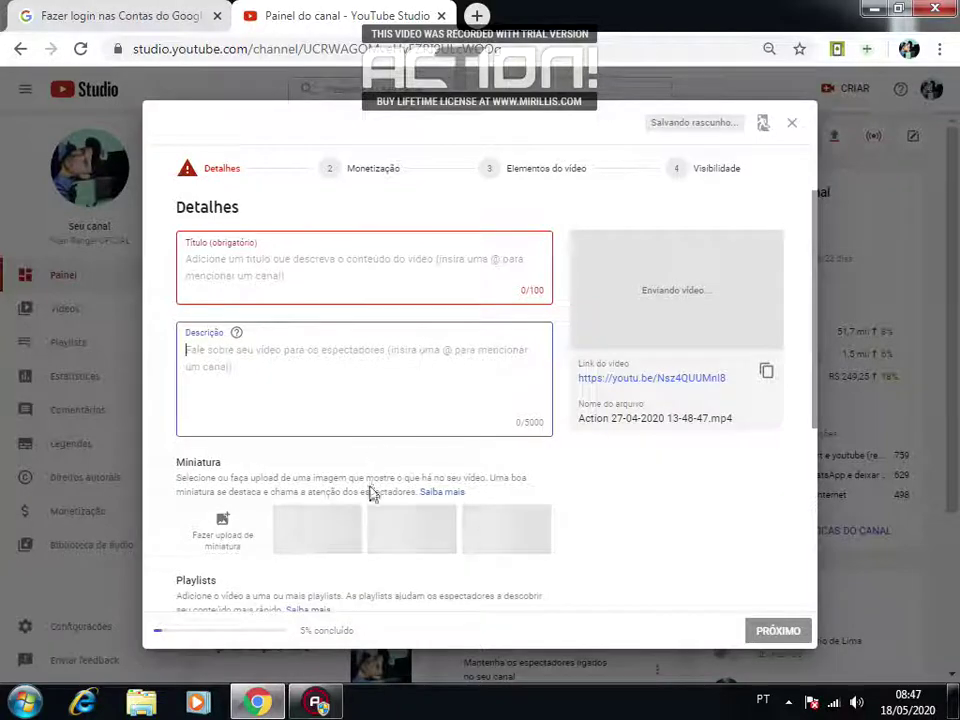
{"action": "scroll", "coordinate": [302, 528], "scroll_direction": "down", "scroll_amount": 1}
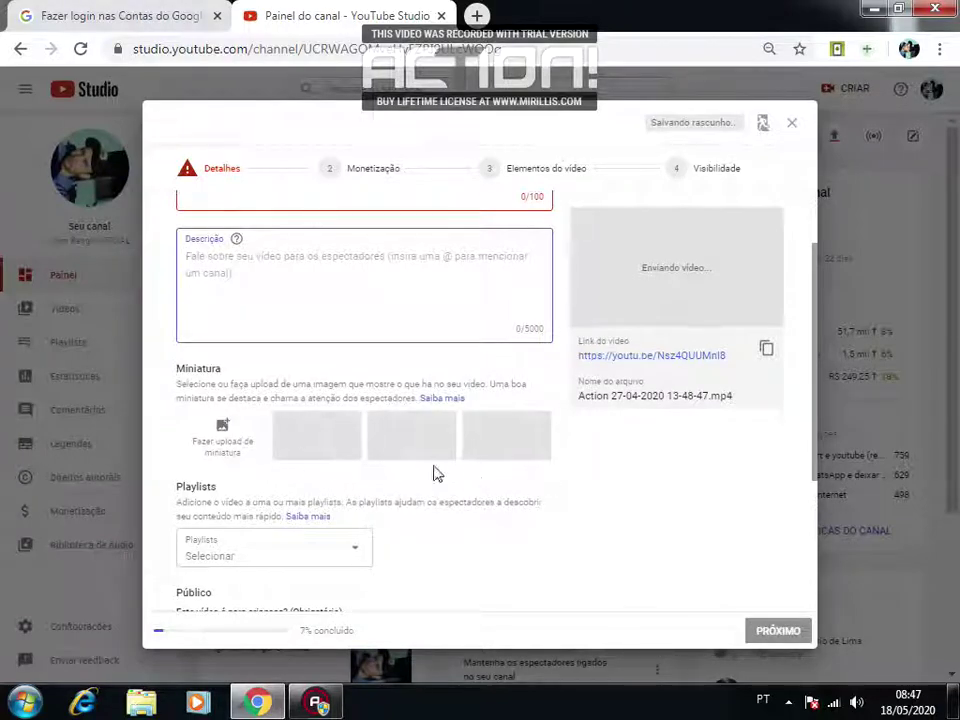
{"action": "scroll", "coordinate": [408, 468], "scroll_direction": "down", "scroll_amount": 3}
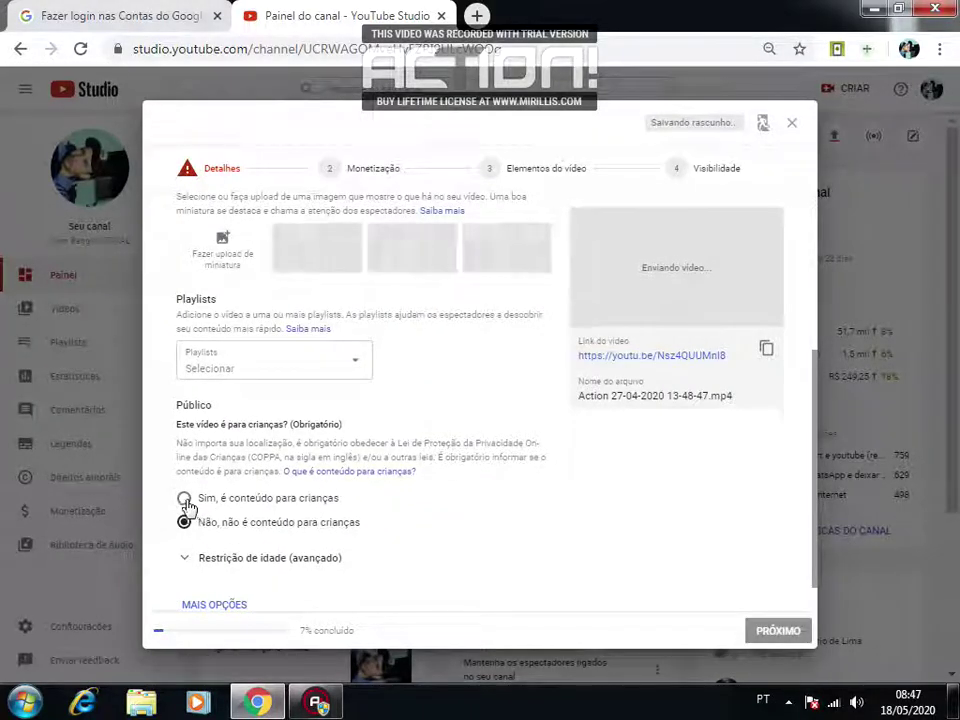
{"action": "scroll", "coordinate": [602, 523], "scroll_direction": "down", "scroll_amount": 1}
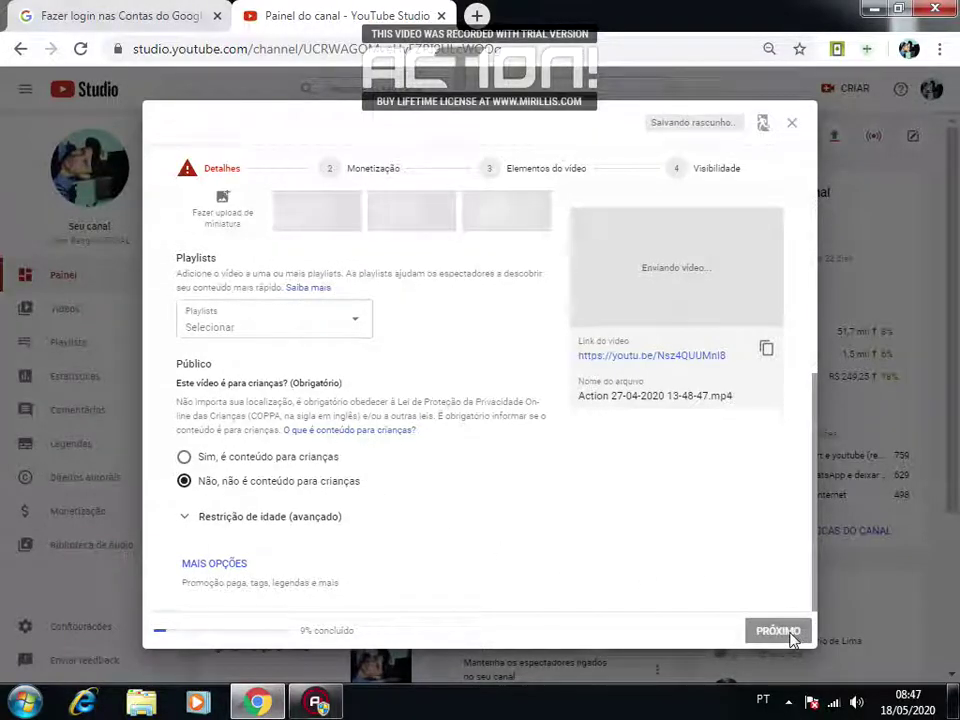
Title the uploaded video "kkkkkkkkkkk" and continue to its monetization settings
{"action": "scroll", "coordinate": [365, 450], "scroll_direction": "up", "scroll_amount": 4}
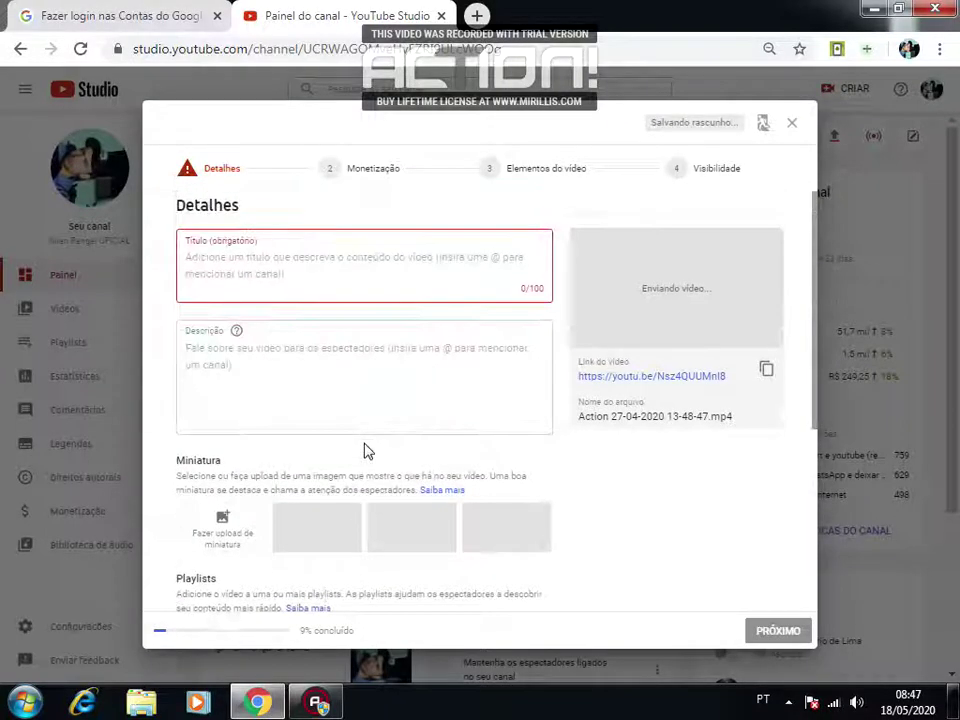
{"action": "left_click", "coordinate": [281, 266]}
{"action": "type", "text": "kkkkkkkkkkk"}
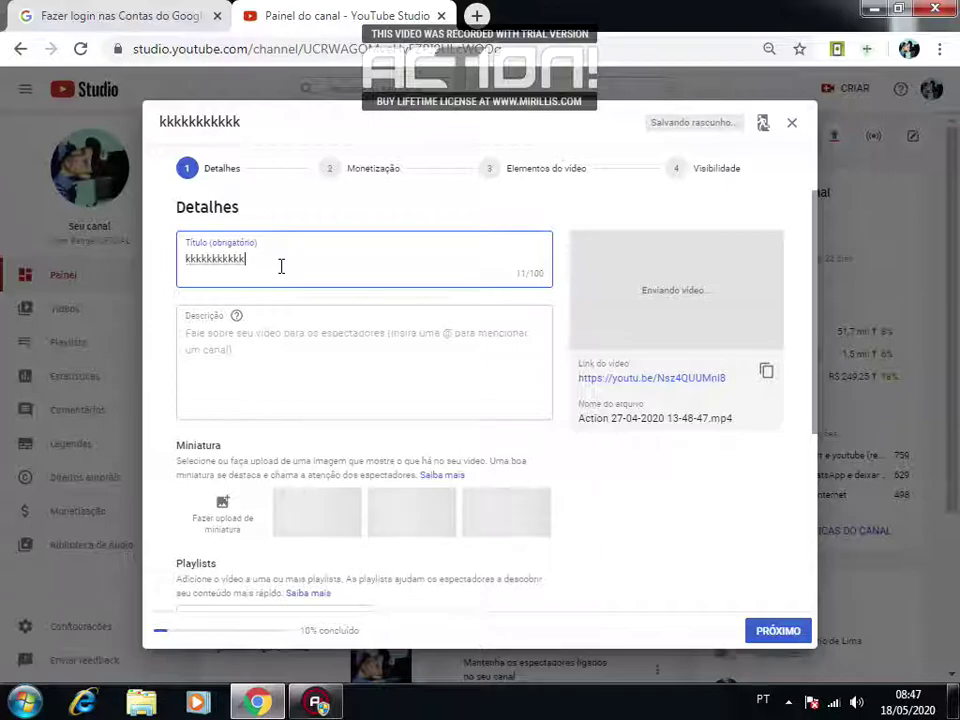
{"action": "scroll", "coordinate": [281, 266], "scroll_direction": "down", "scroll_amount": 3}
{"action": "left_click", "coordinate": [789, 642]}
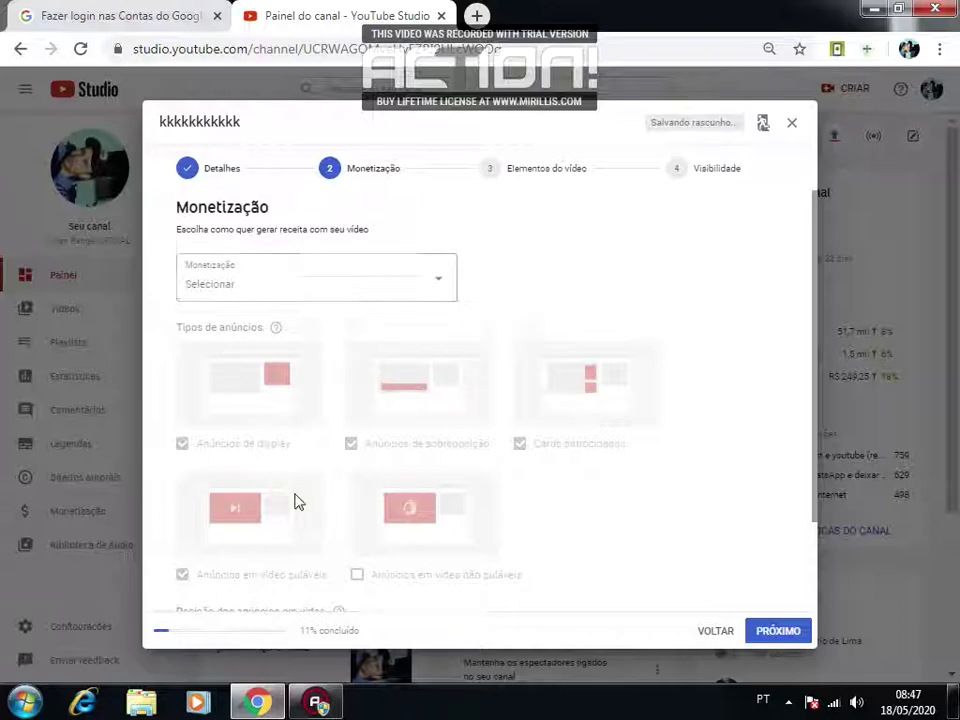
Review the ad options and set the video's monetization to Desativada
{"action": "scroll", "coordinate": [296, 499], "scroll_direction": "down", "scroll_amount": 2}
{"action": "scroll", "coordinate": [307, 506], "scroll_direction": "up", "scroll_amount": 2}
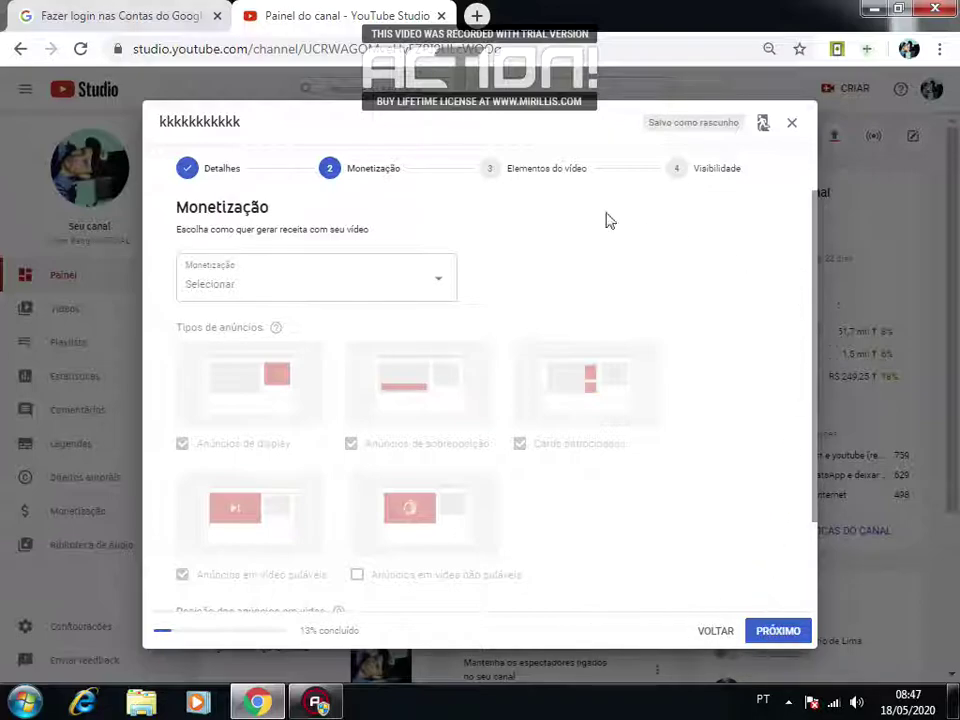
{"action": "left_click", "coordinate": [770, 634]}
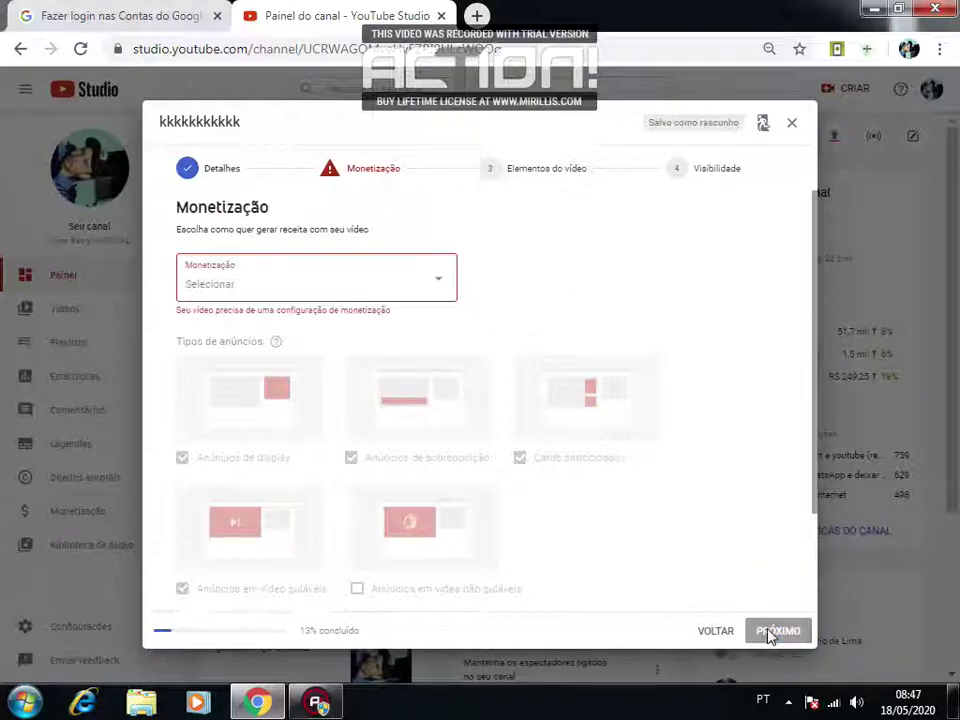
{"action": "left_click", "coordinate": [443, 287]}
{"action": "left_click", "coordinate": [199, 308]}
{"action": "left_click", "coordinate": [369, 344]}
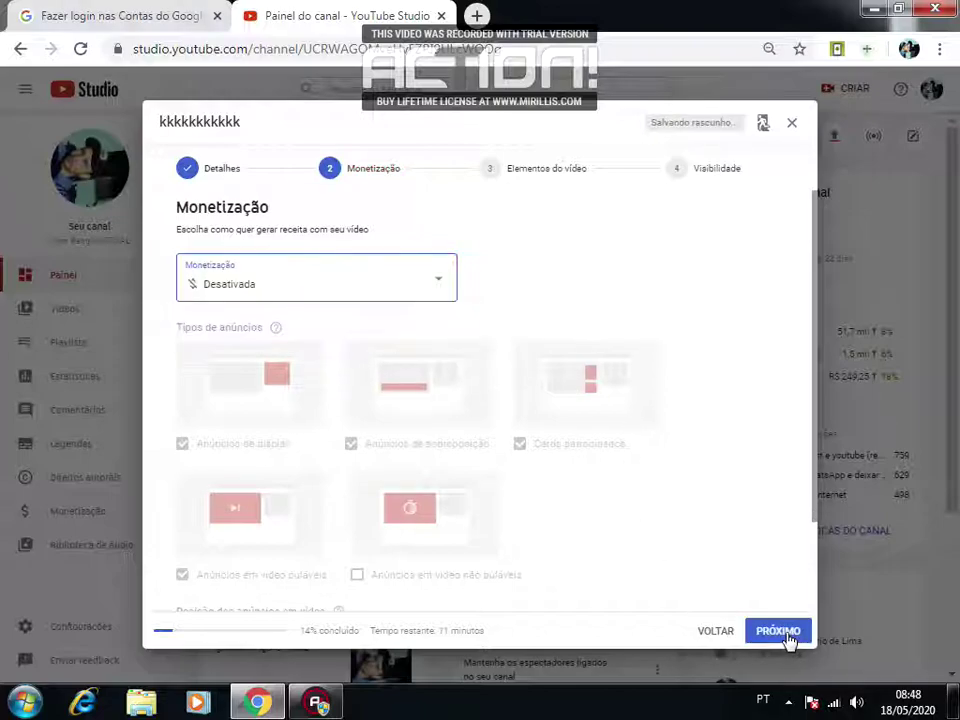
Check the video elements stage, return to monetization, and close the upload dialog, keeping the video as a draft
{"action": "left_click", "coordinate": [780, 631]}
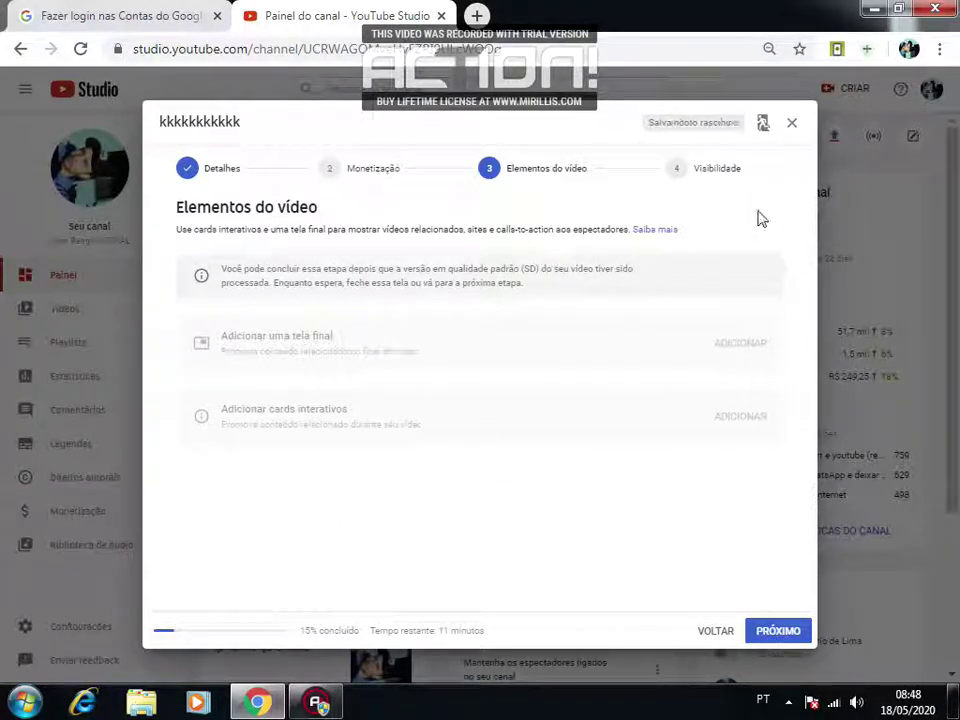
{"action": "left_click", "coordinate": [716, 632]}
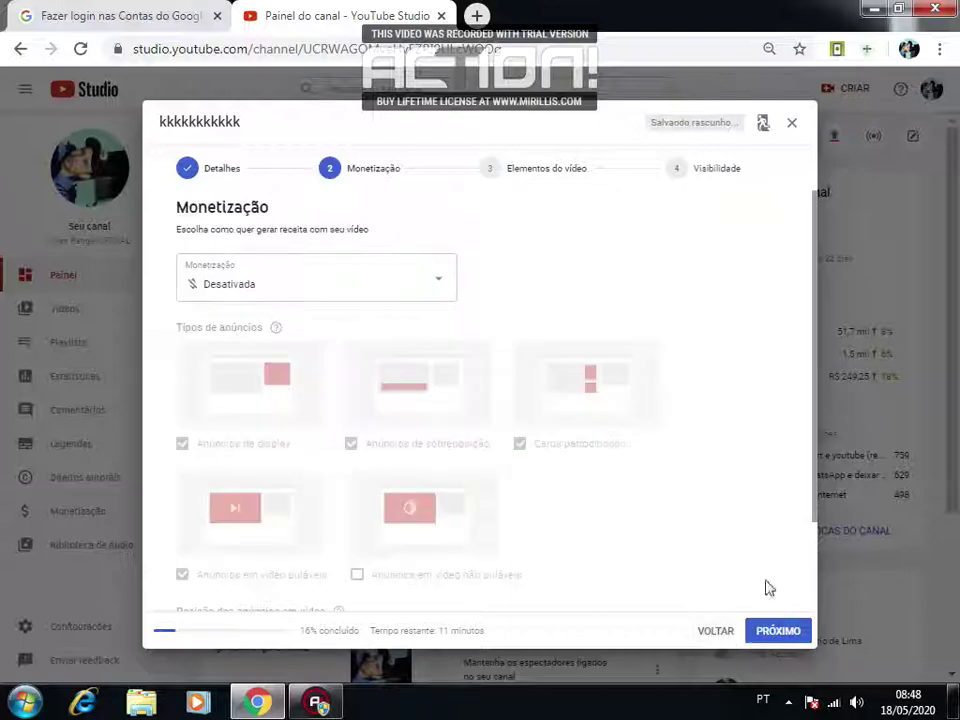
{"action": "left_click", "coordinate": [792, 128]}
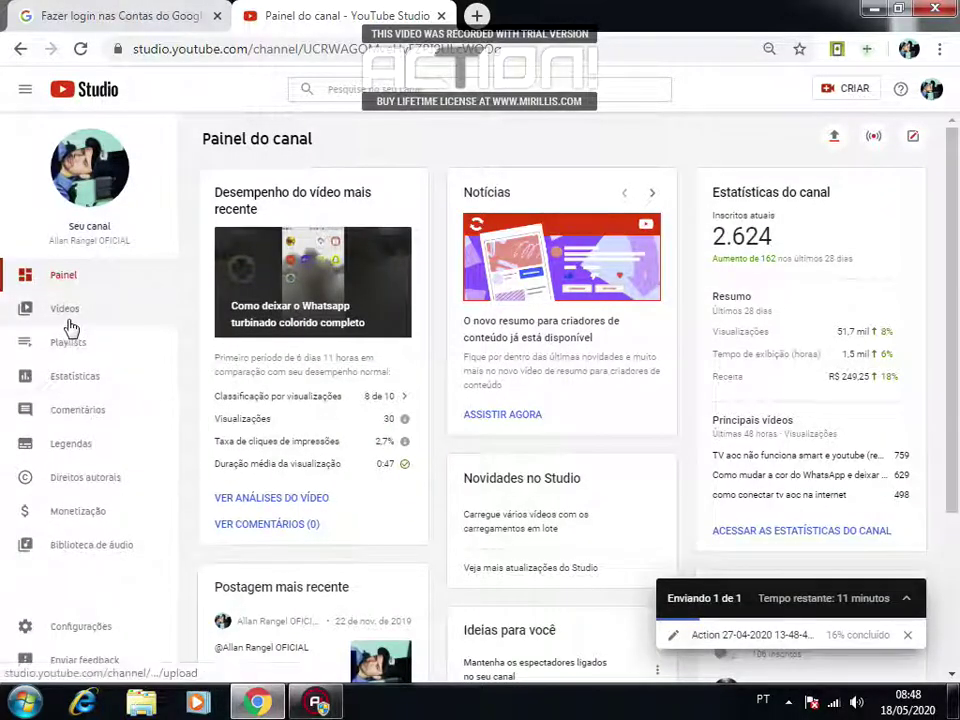
Permanently delete the draft "kkkkkkkkkkk" from the channel's videos, acknowledging the deletion warning, and dismiss the upload notice
{"action": "left_click", "coordinate": [75, 313]}
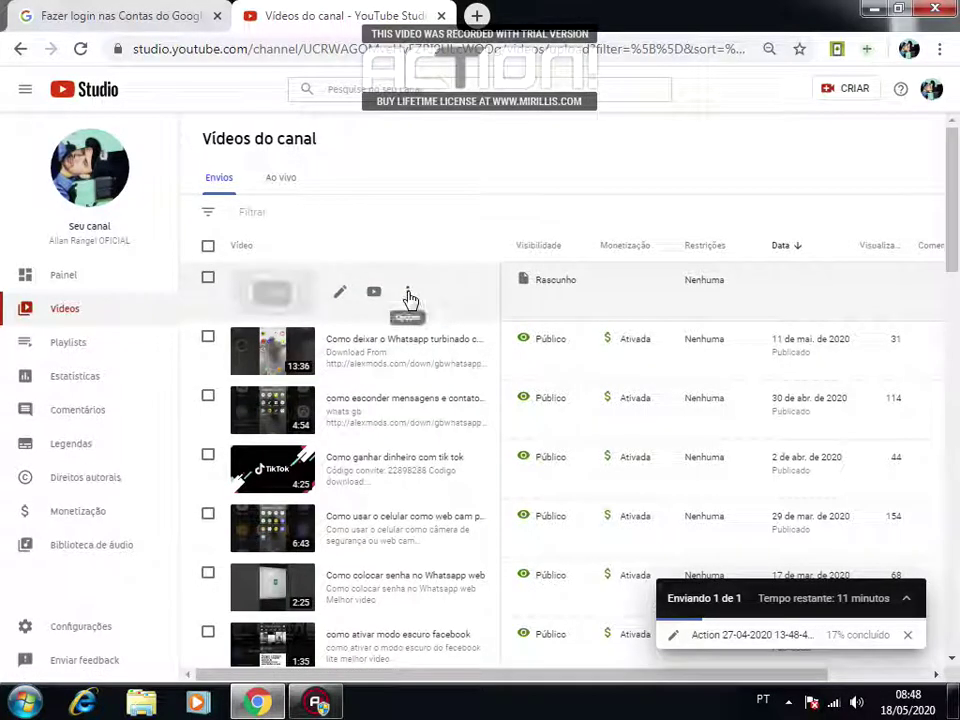
{"action": "left_click", "coordinate": [408, 293]}
{"action": "left_click", "coordinate": [338, 386]}
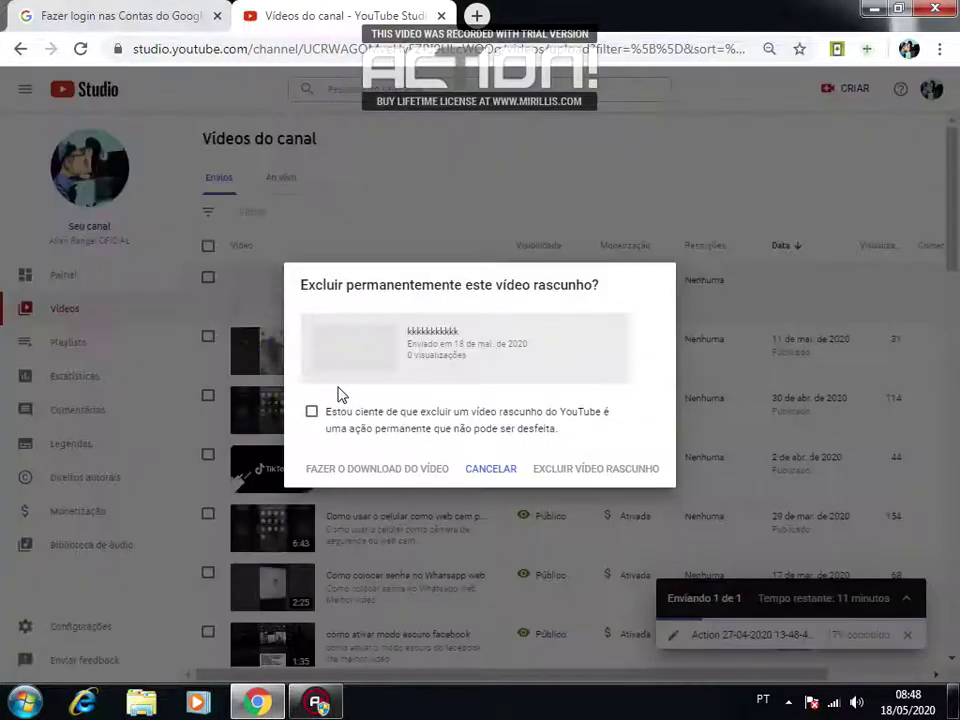
{"action": "left_click", "coordinate": [311, 412]}
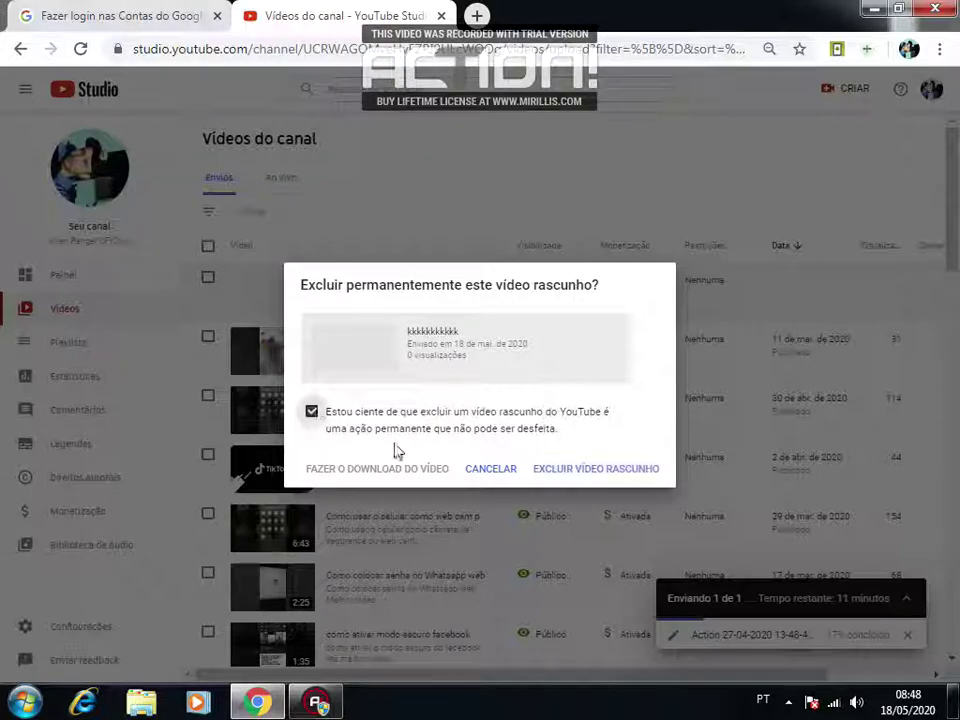
{"action": "left_click", "coordinate": [561, 470]}
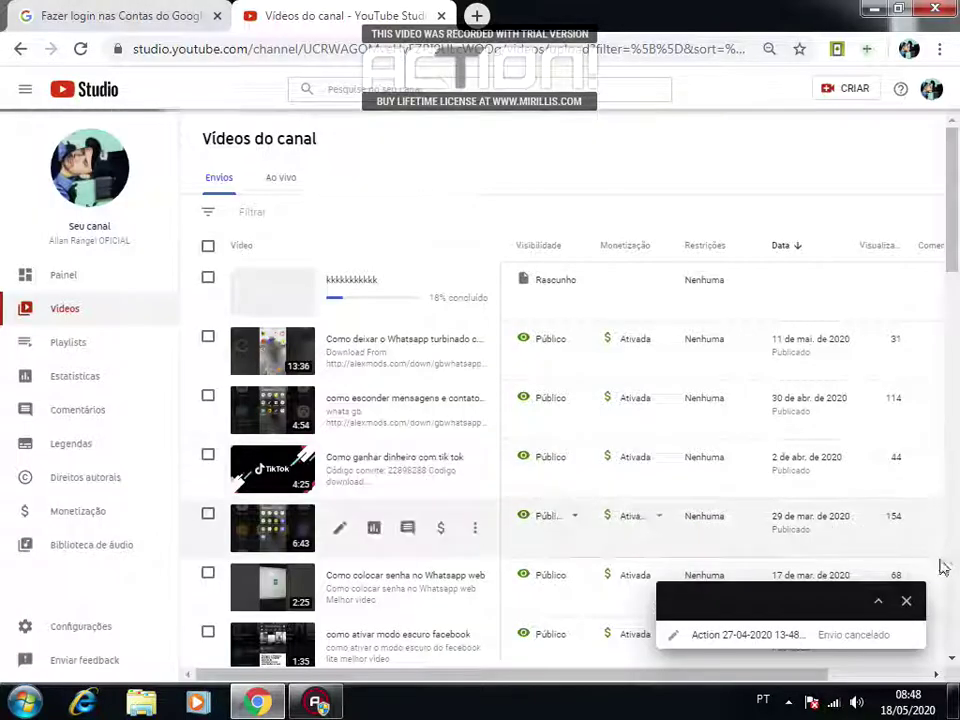
{"action": "left_click", "coordinate": [907, 604]}
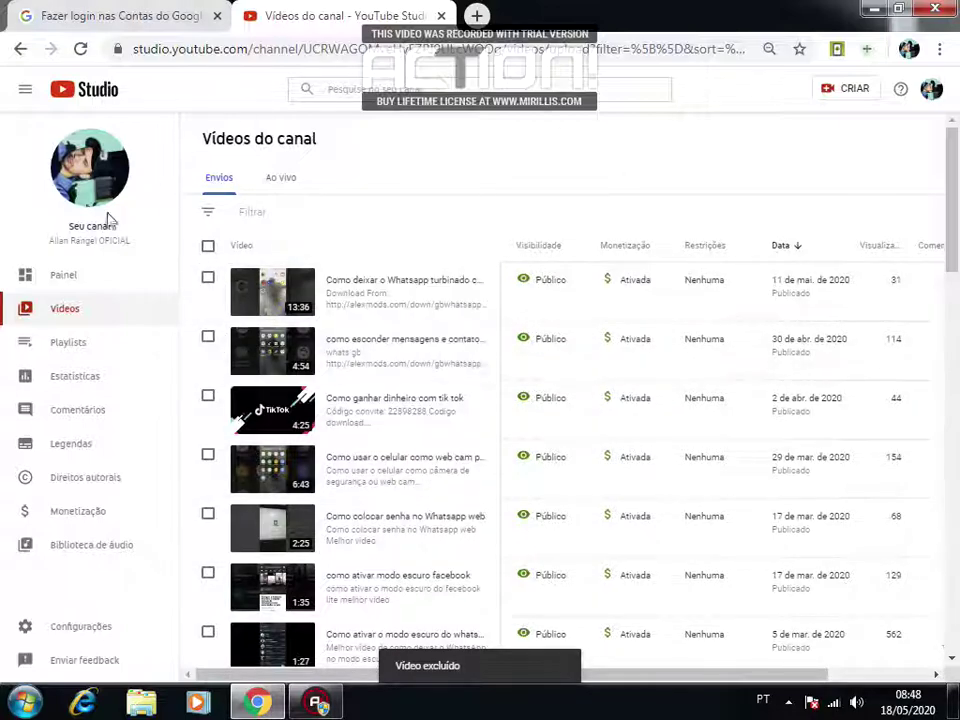
Visit the channel dashboard, reopen the channel's video list, and set it to 50 rows per page
{"action": "left_click", "coordinate": [61, 282]}
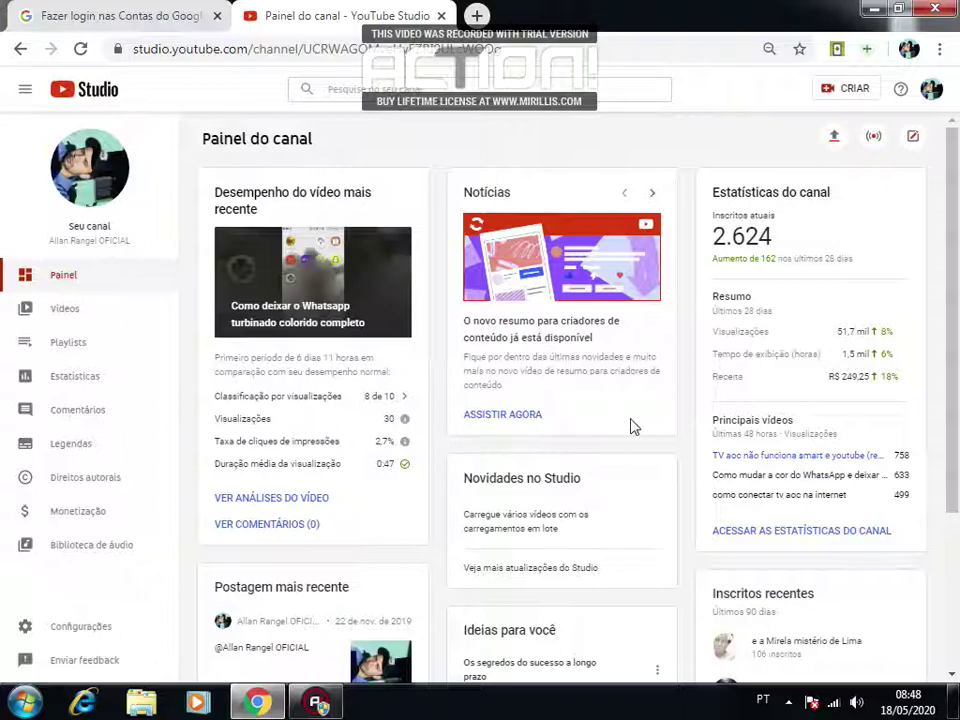
{"action": "left_click", "coordinate": [71, 315]}
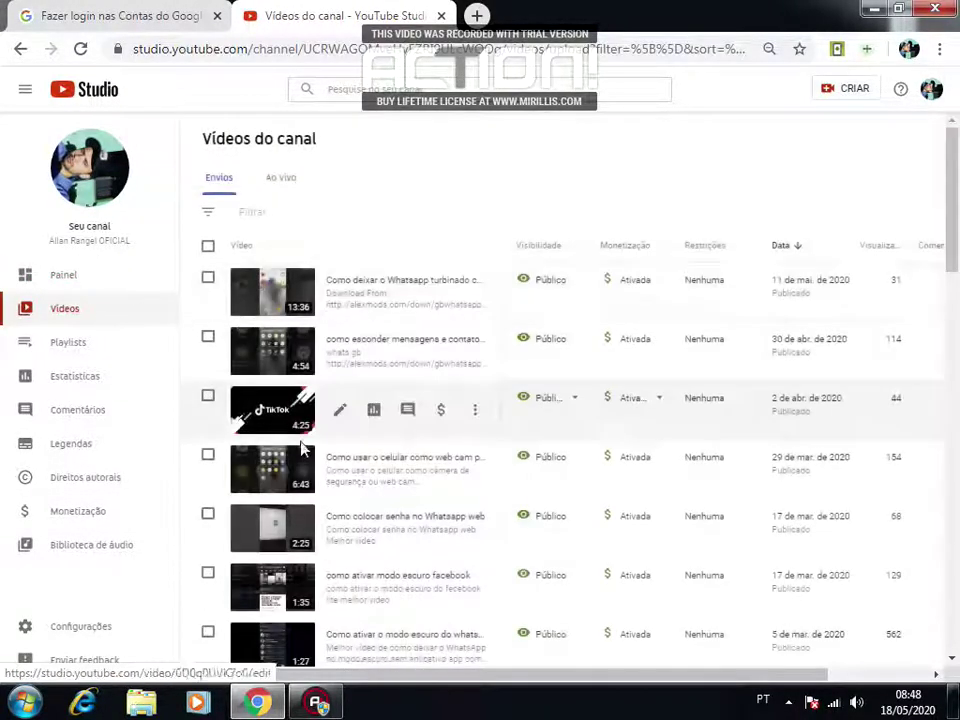
{"action": "scroll", "coordinate": [333, 420], "scroll_direction": "down", "scroll_amount": 6}
{"action": "scroll", "coordinate": [333, 426], "scroll_direction": "down", "scroll_amount": 10}
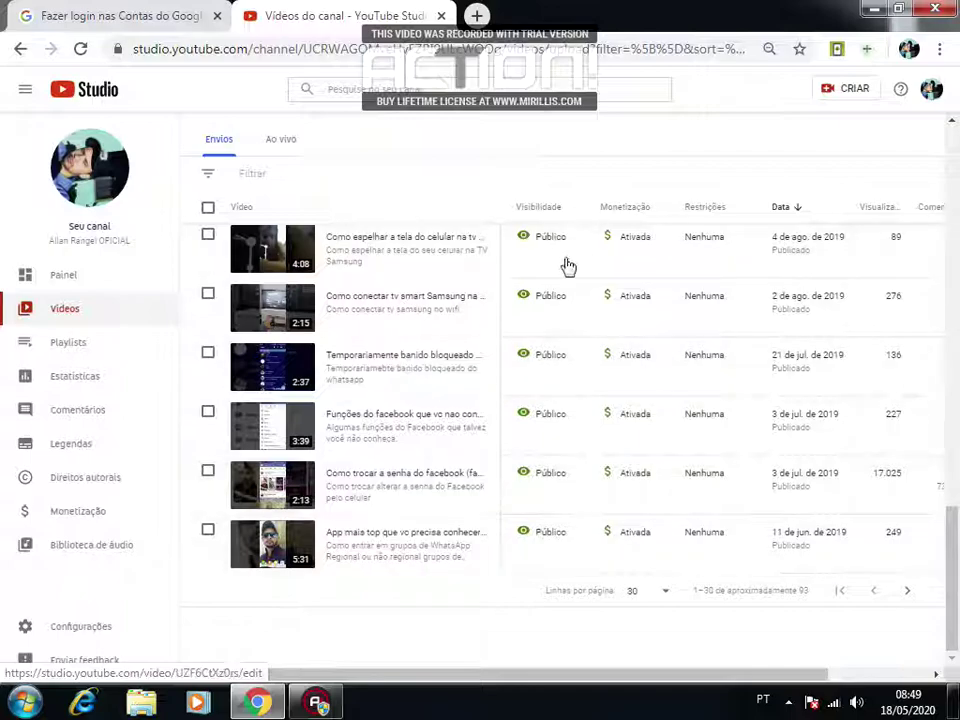
{"action": "left_click", "coordinate": [664, 600]}
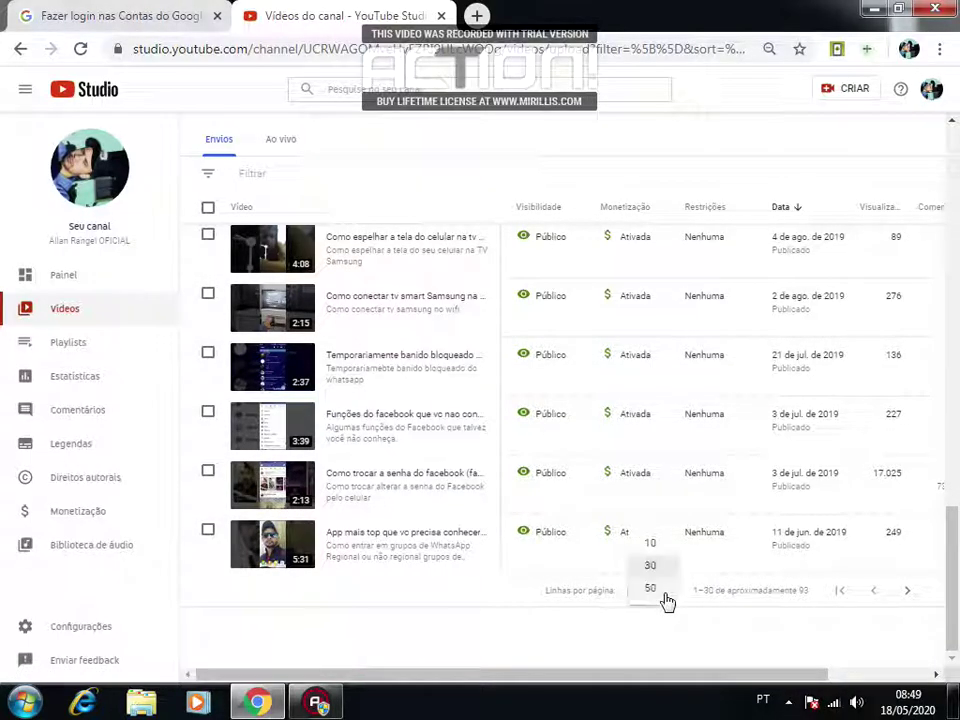
{"action": "left_click", "coordinate": [658, 596]}
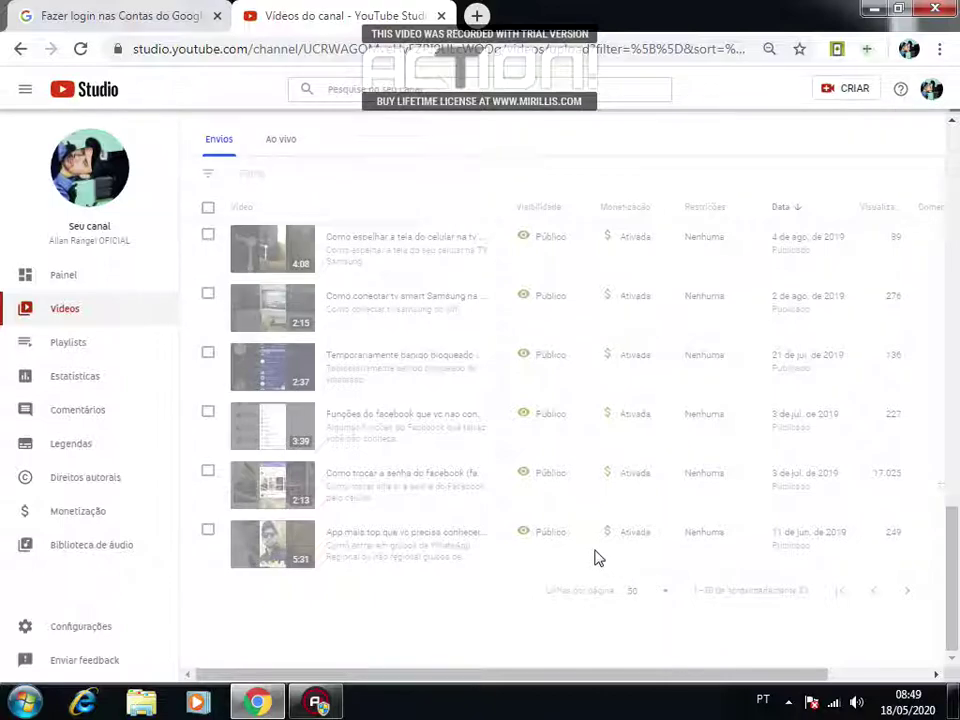
Browse to the end of the channel's video list and open the rows-per-page choices
{"action": "scroll", "coordinate": [620, 540], "scroll_direction": "down", "scroll_amount": 6}
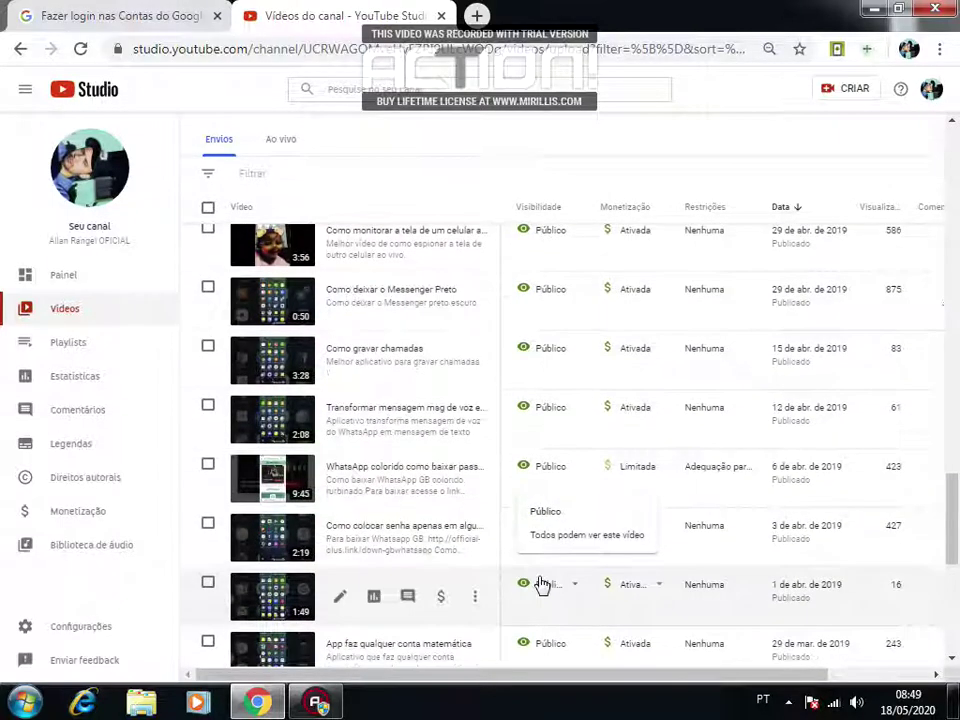
{"action": "scroll", "coordinate": [540, 584], "scroll_direction": "down", "scroll_amount": 5}
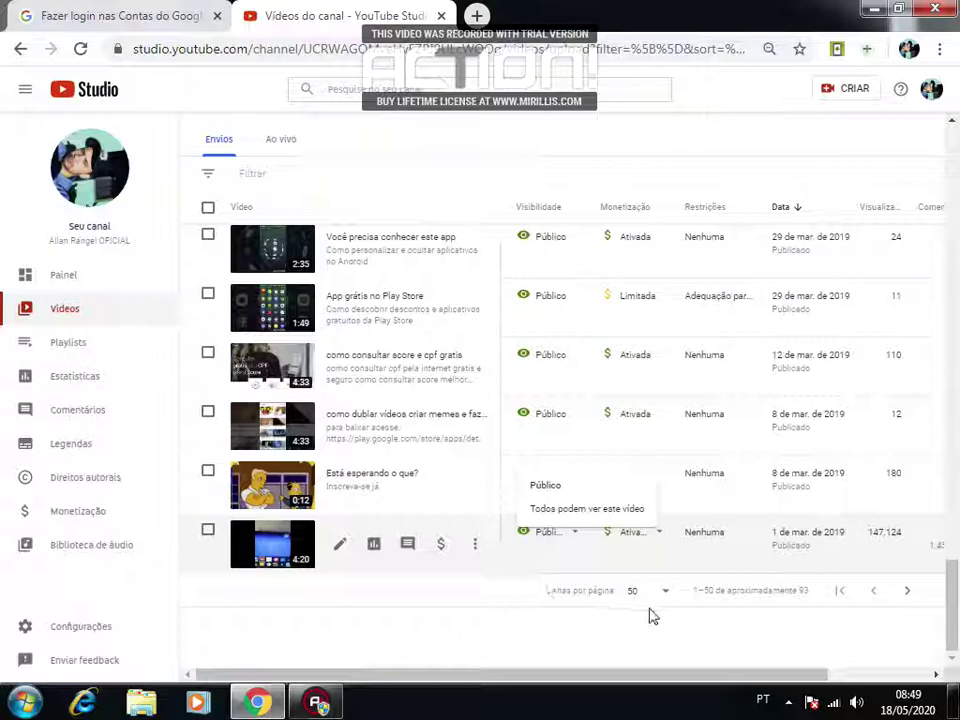
{"action": "left_click", "coordinate": [665, 592]}
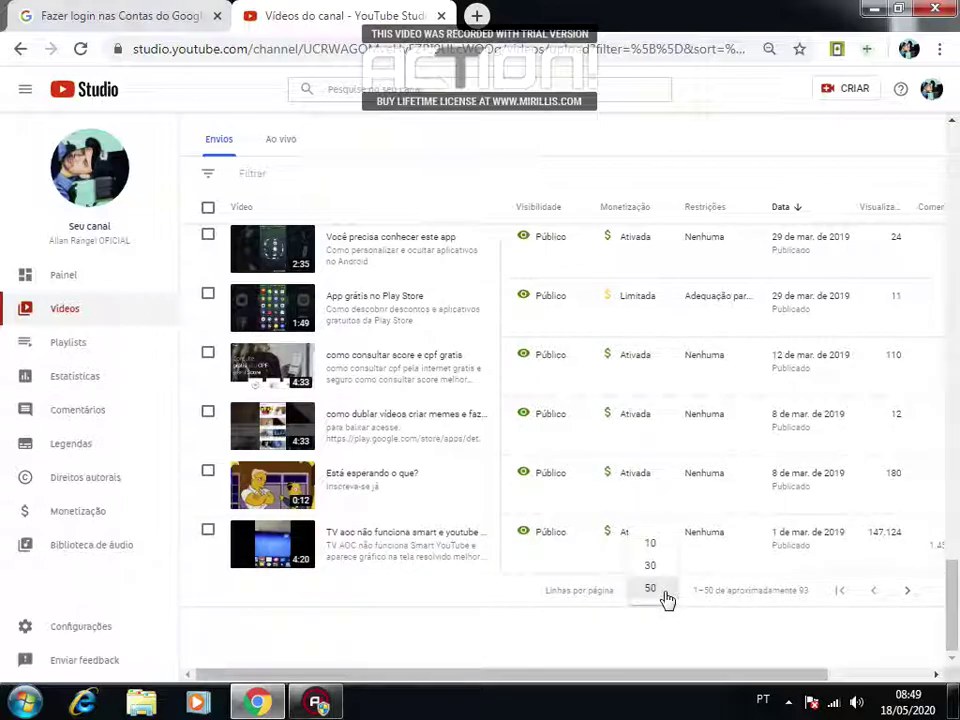